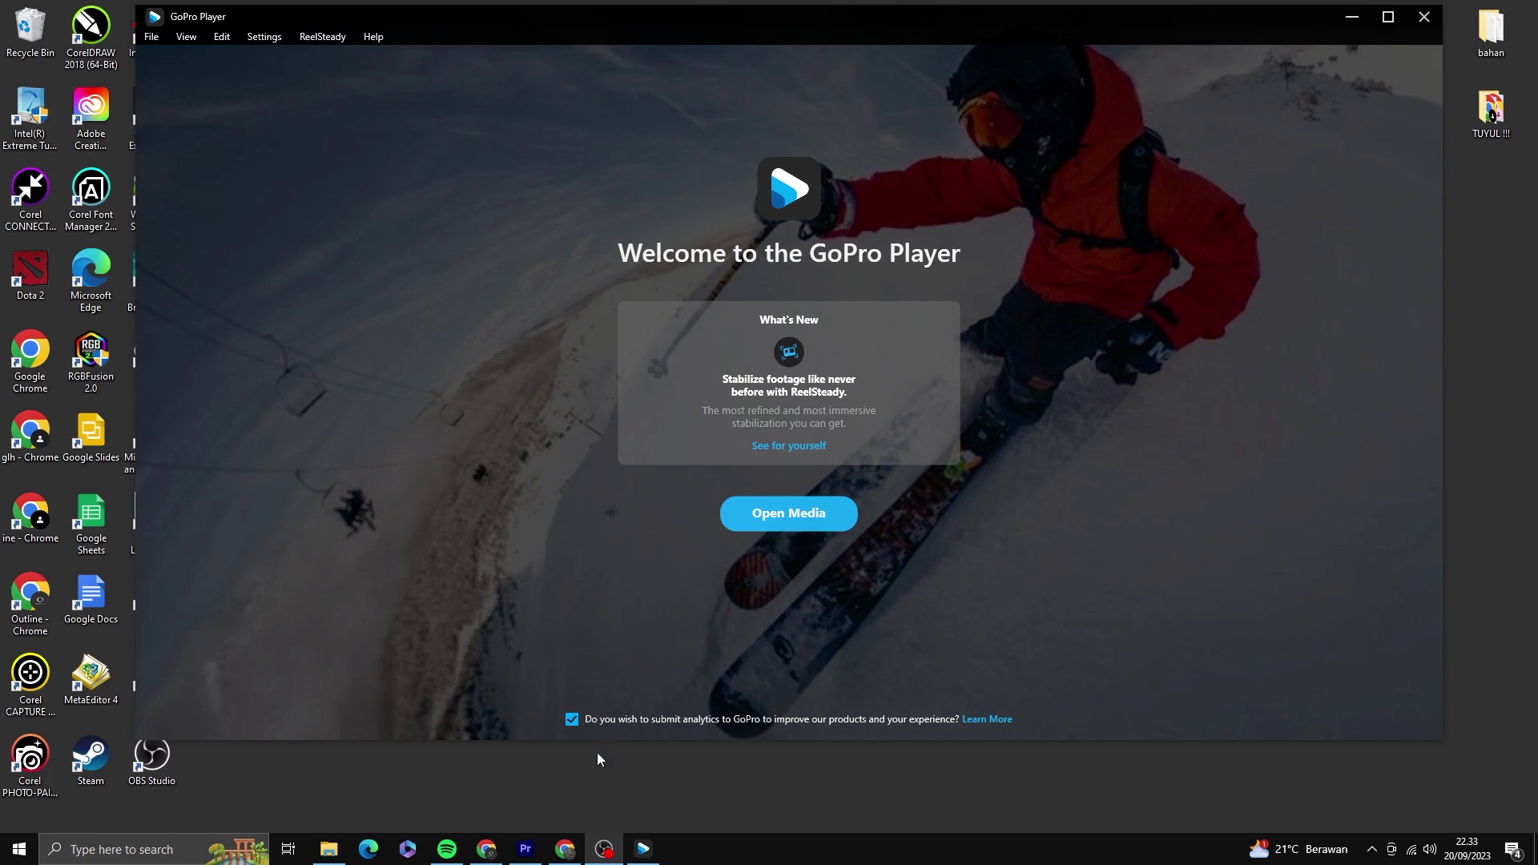
Get GoPro Player + ReelSteady from its Microsoft Store listing in Chrome and launch it.
{"action": "left_click", "coordinate": [564, 849]}
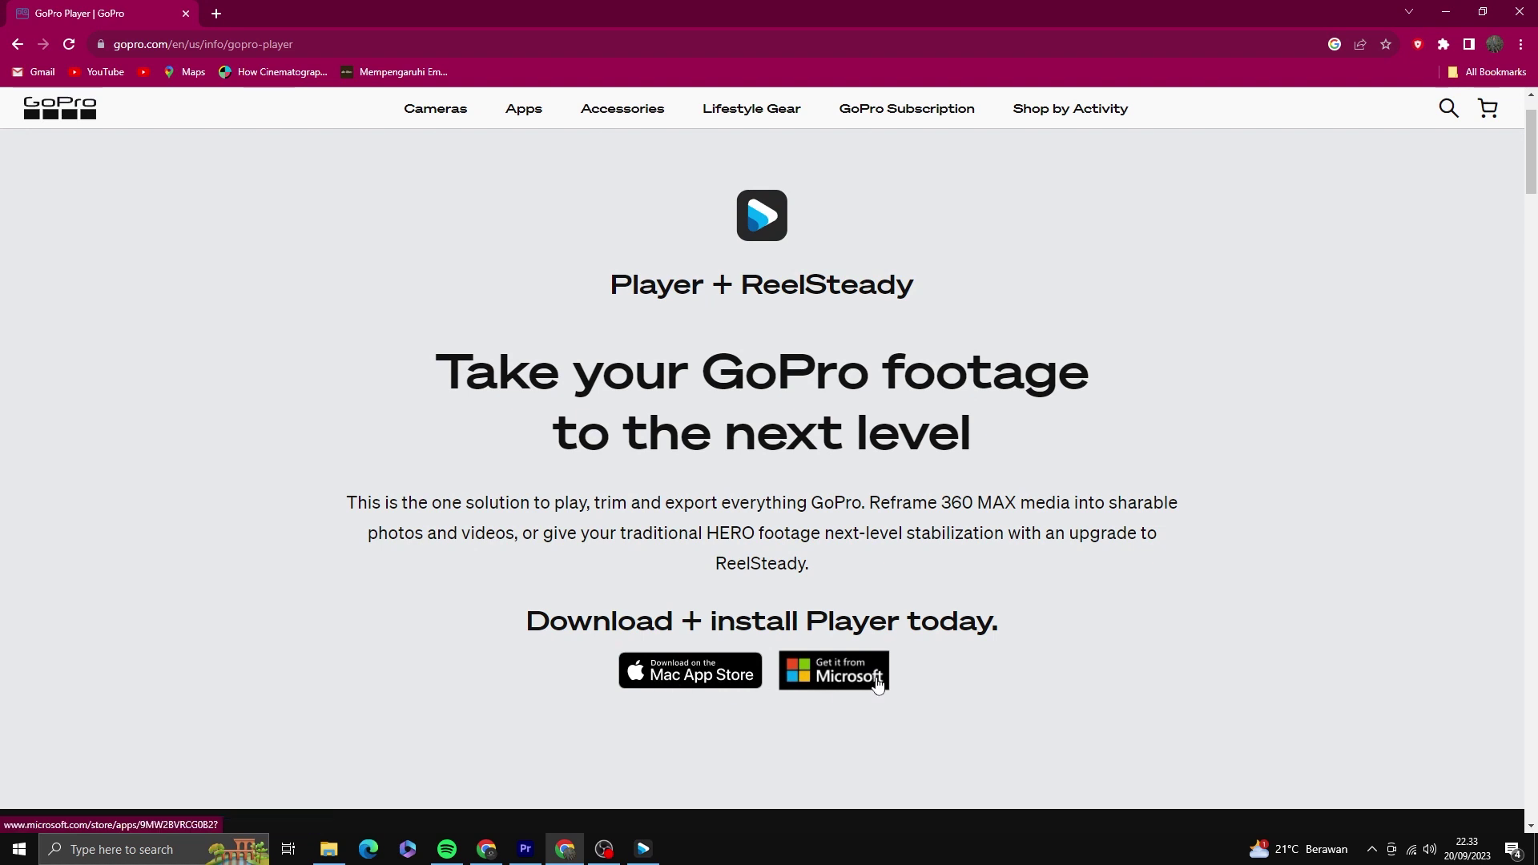
{"action": "left_click", "coordinate": [840, 683]}
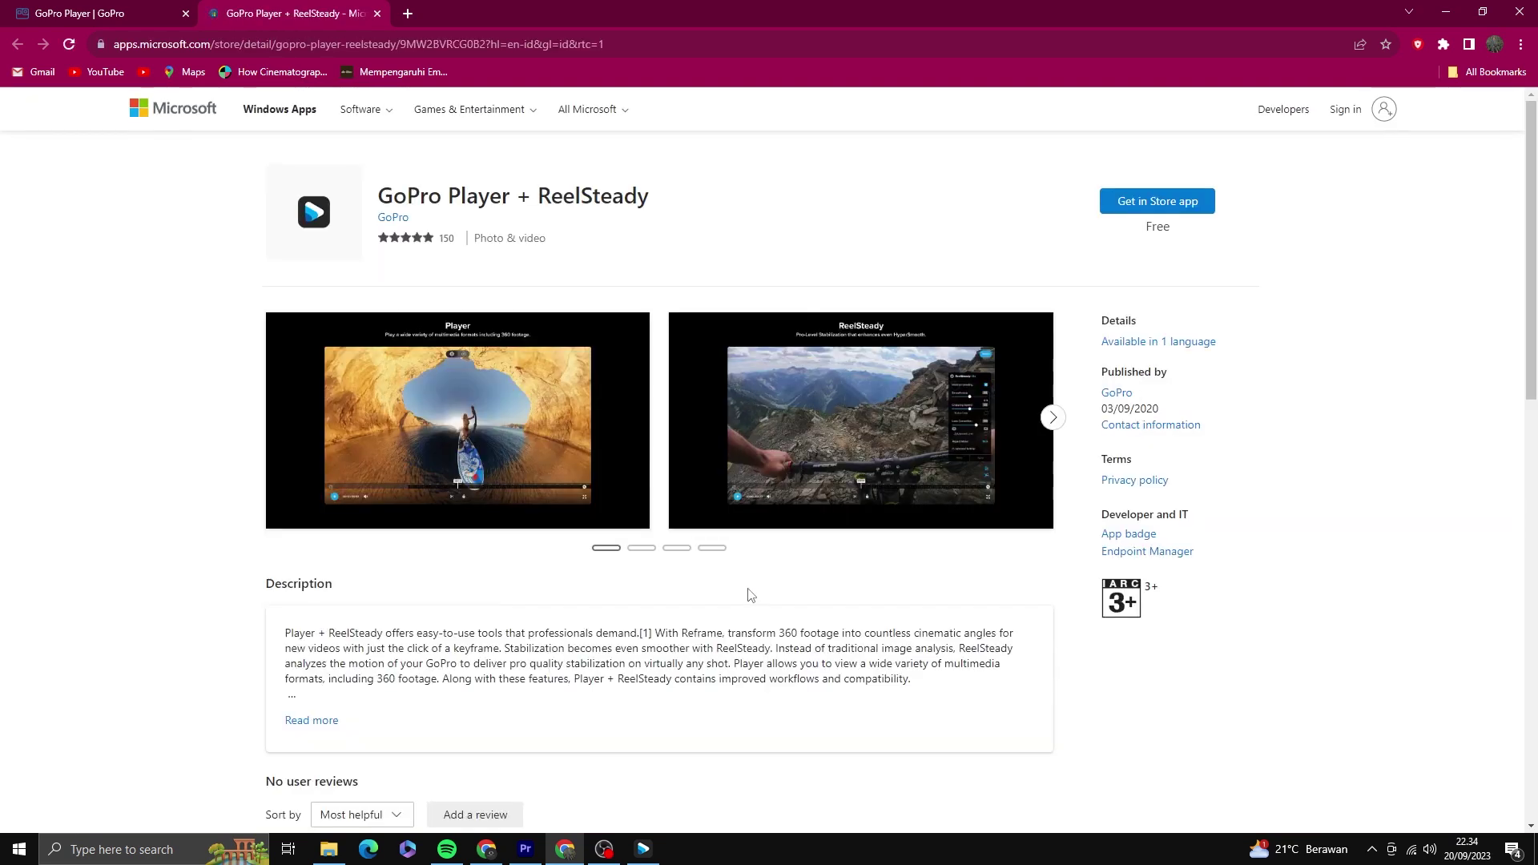
{"action": "left_click", "coordinate": [1161, 209]}
{"action": "left_click", "coordinate": [863, 186]}
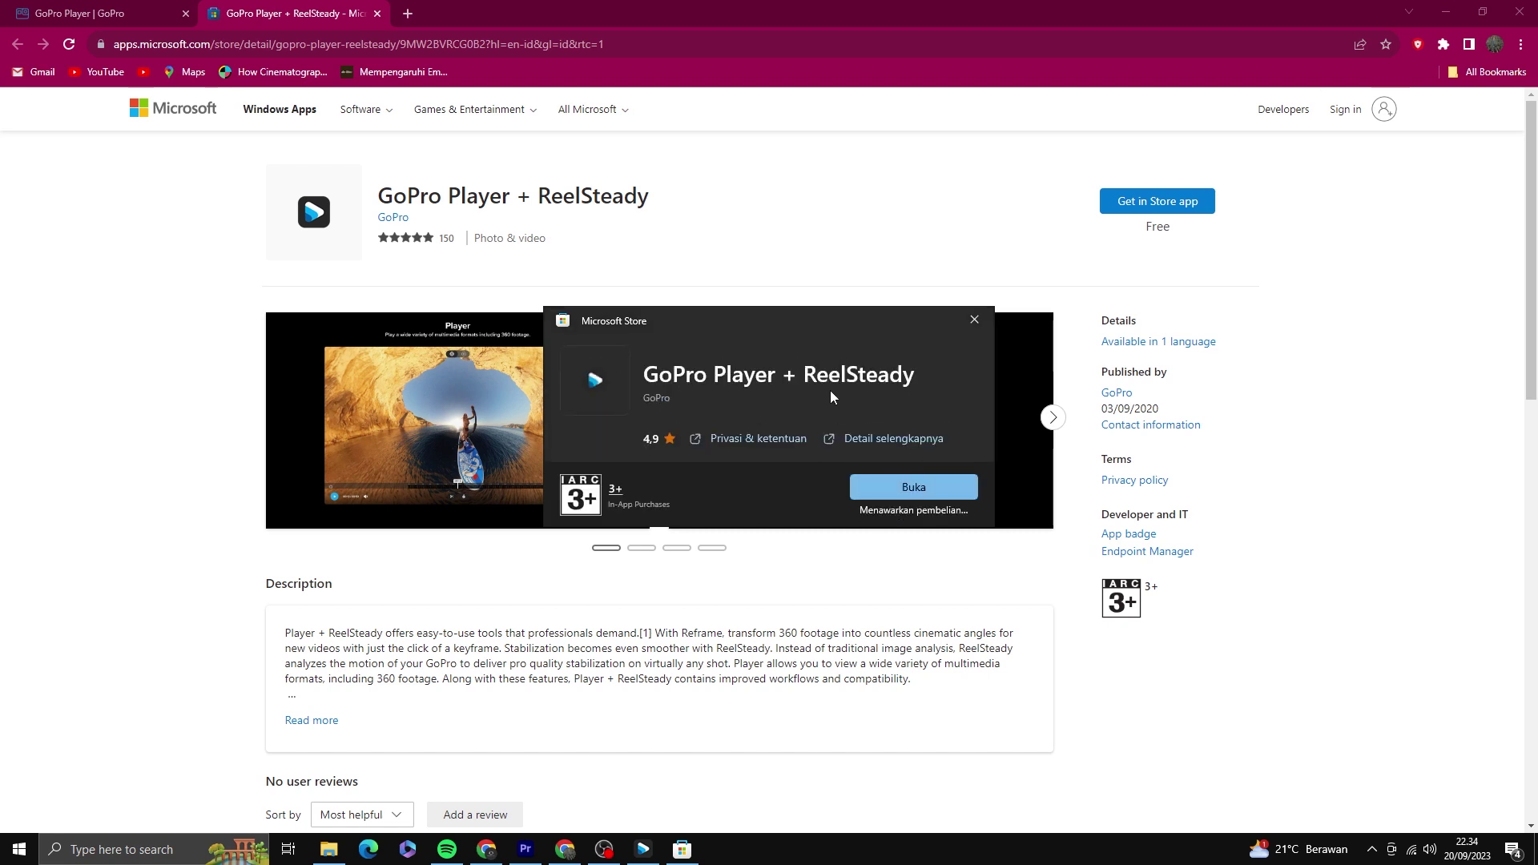
{"action": "left_click", "coordinate": [919, 486]}
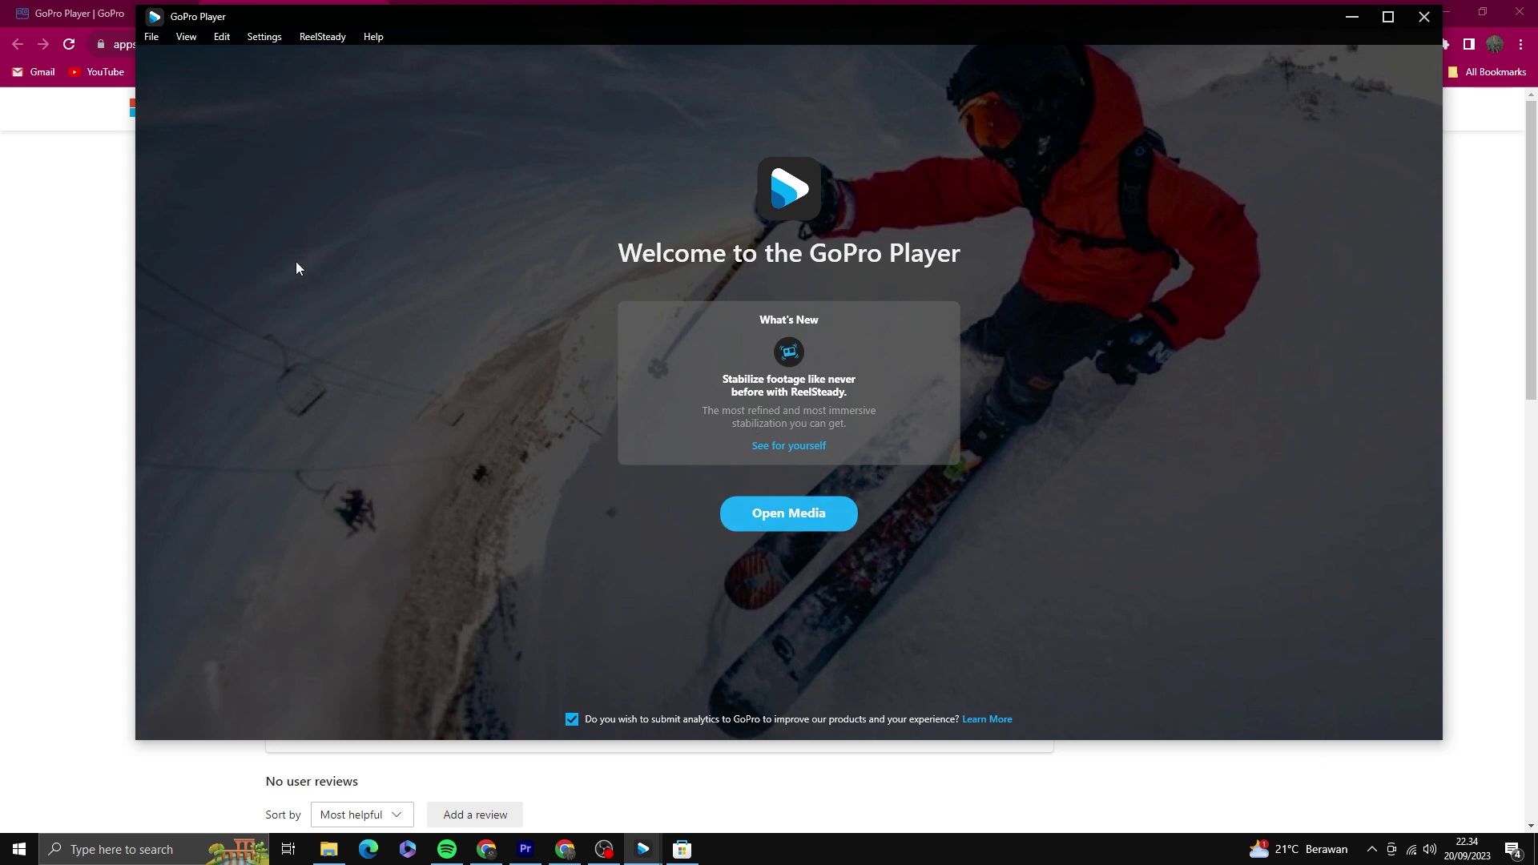
Open the 360 clip GS020002 from the 100GOPRO folder in GoPro Player.
{"action": "left_click", "coordinate": [827, 517]}
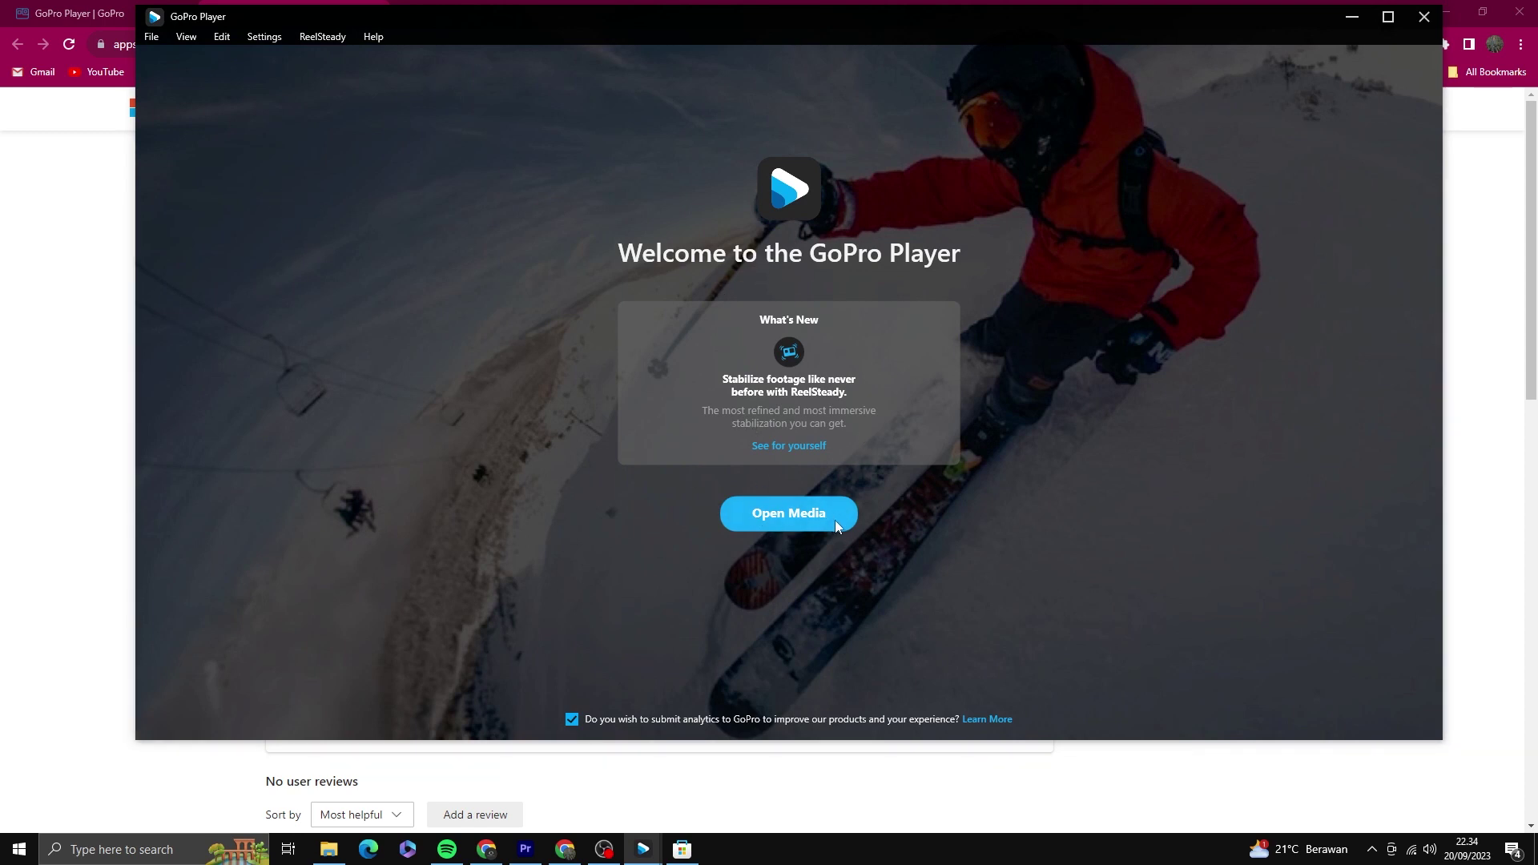
{"action": "left_click", "coordinate": [449, 155]}
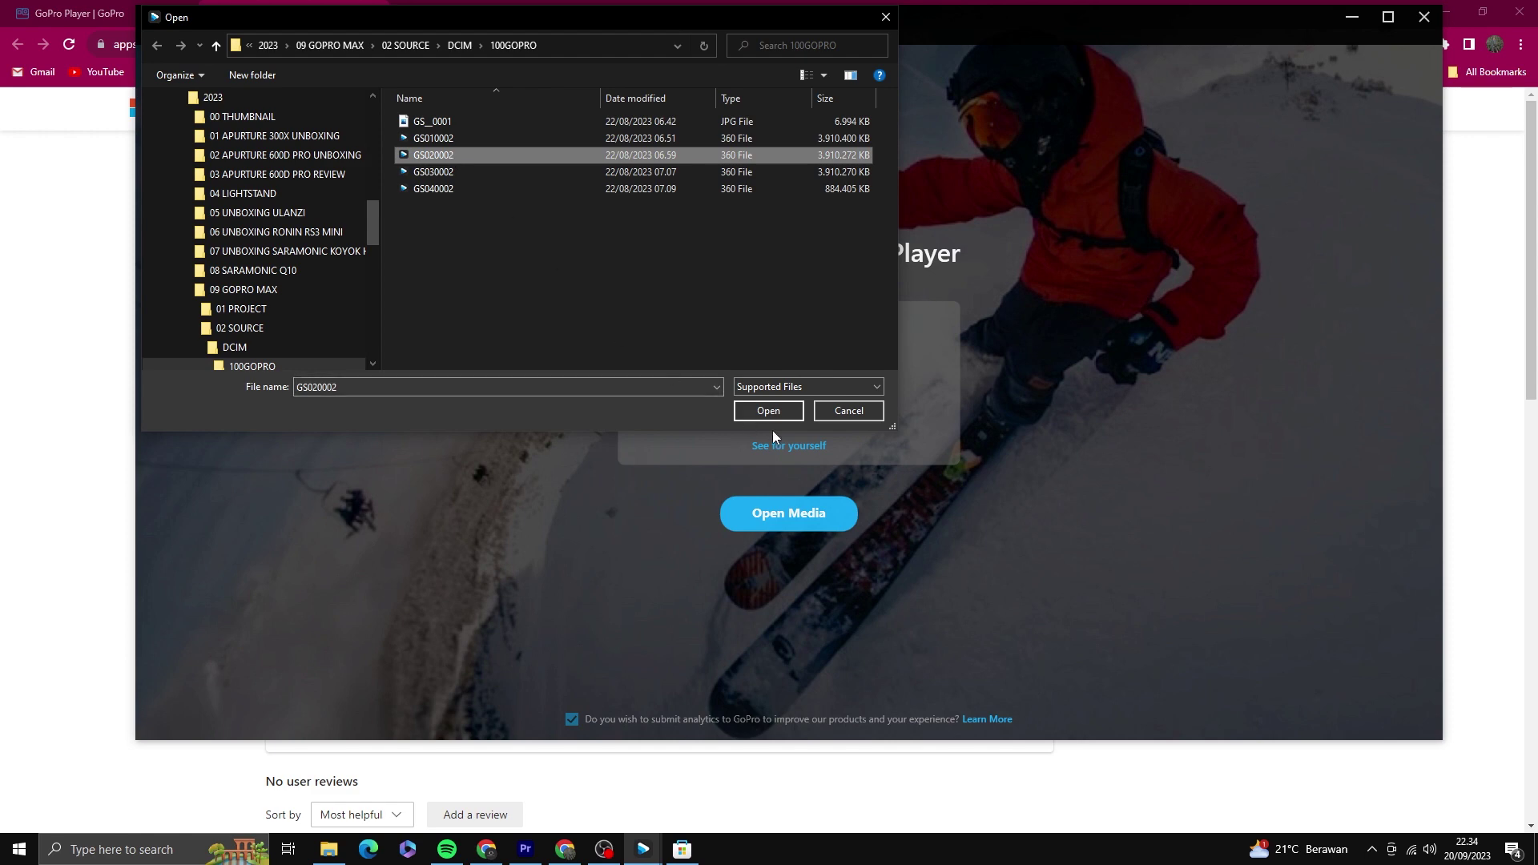
{"action": "left_click", "coordinate": [784, 412]}
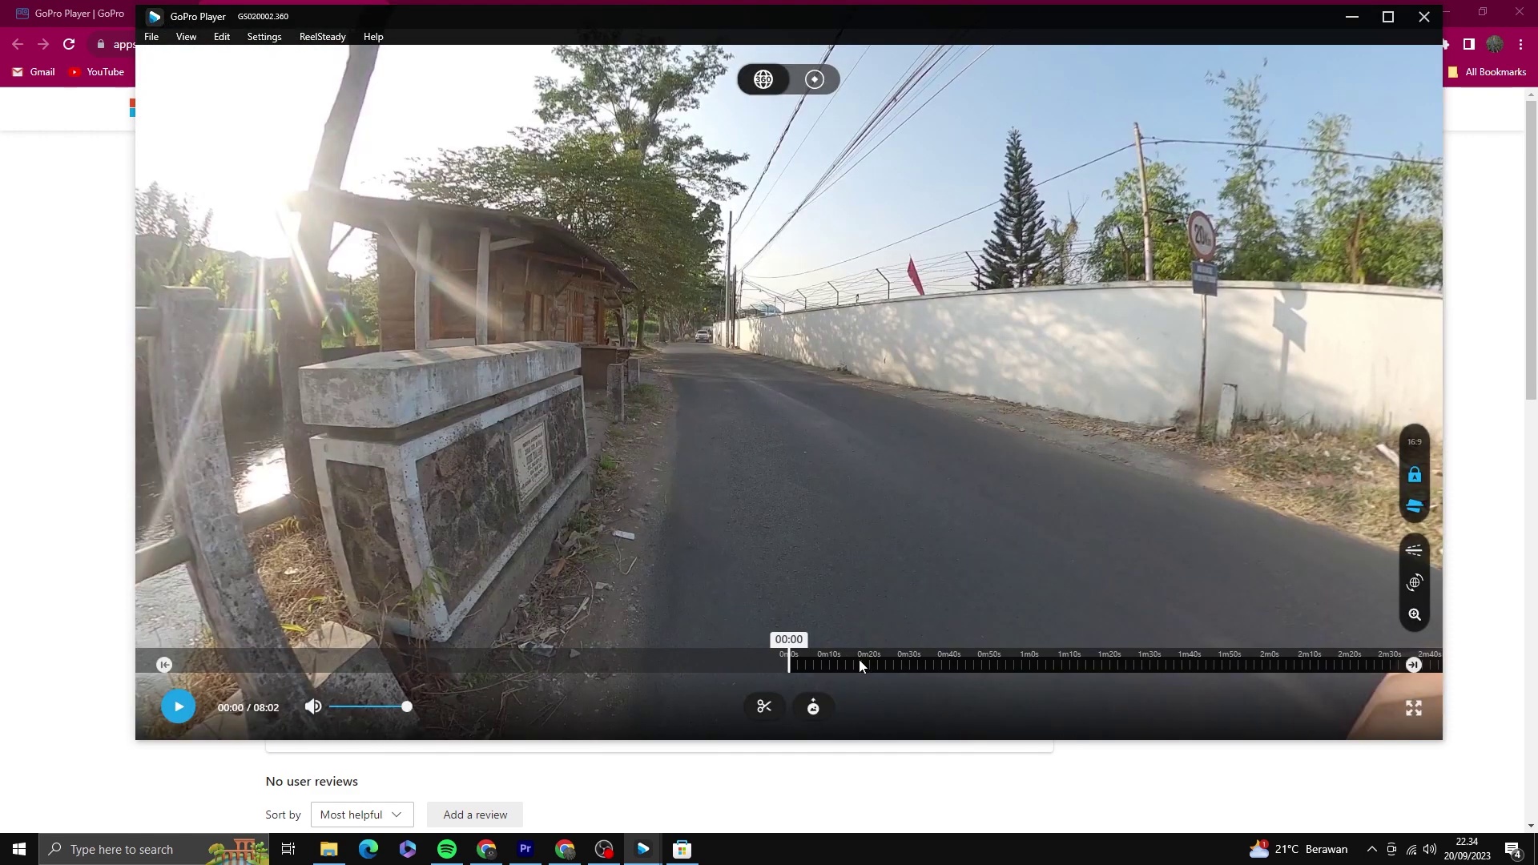
Scrub to 01:47 and pan and zoom the view onto the cyclist and shops.
{"action": "mouse_move", "coordinate": [859, 660]}
{"action": "left_mouse_down"}
{"action": "mouse_move", "coordinate": [782, 655]}
{"action": "mouse_move", "coordinate": [999, 662]}
{"action": "left_mouse_up"}
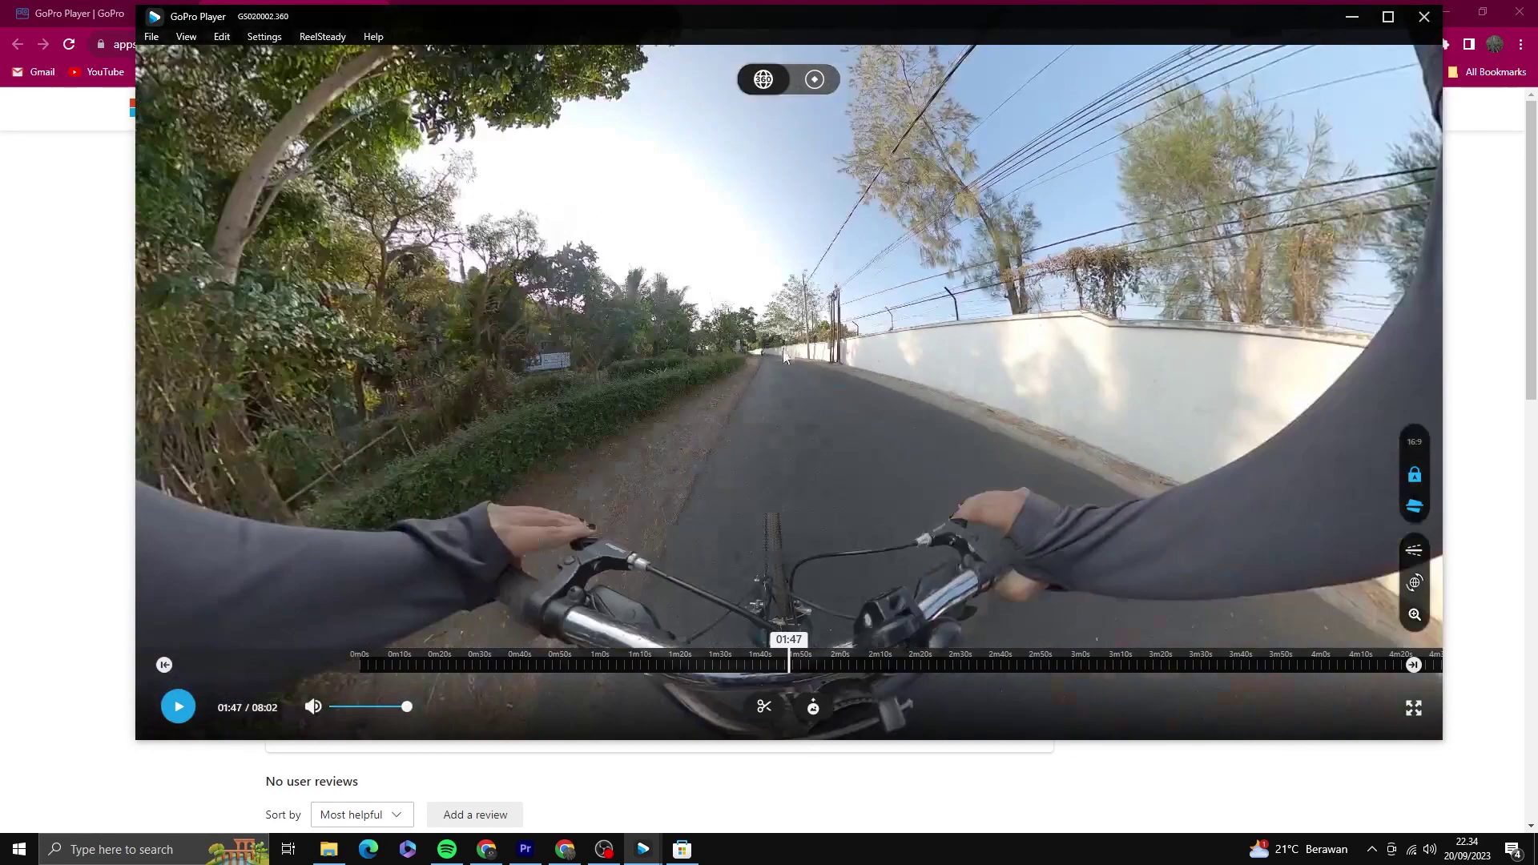
{"action": "mouse_move", "coordinate": [784, 358]}
{"action": "left_mouse_down"}
{"action": "mouse_move", "coordinate": [891, 284]}
{"action": "mouse_move", "coordinate": [1314, 342]}
{"action": "mouse_move", "coordinate": [1030, 349]}
{"action": "left_mouse_up"}
{"action": "scroll", "coordinate": [979, 351], "scroll_direction": "down", "scroll_amount": 3}
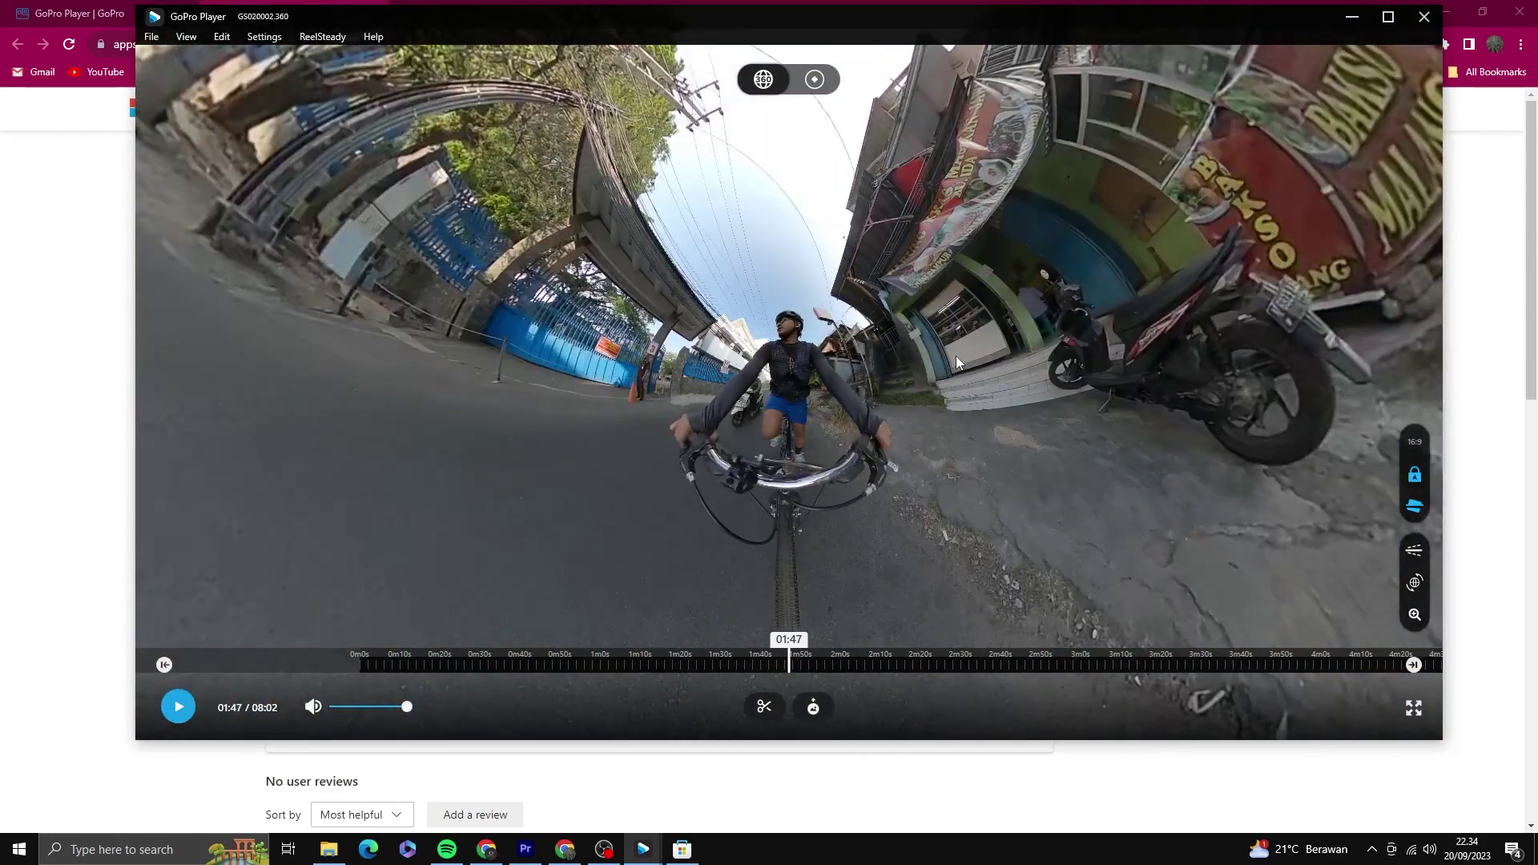
{"action": "scroll", "coordinate": [954, 356], "scroll_direction": "up", "scroll_amount": 5}
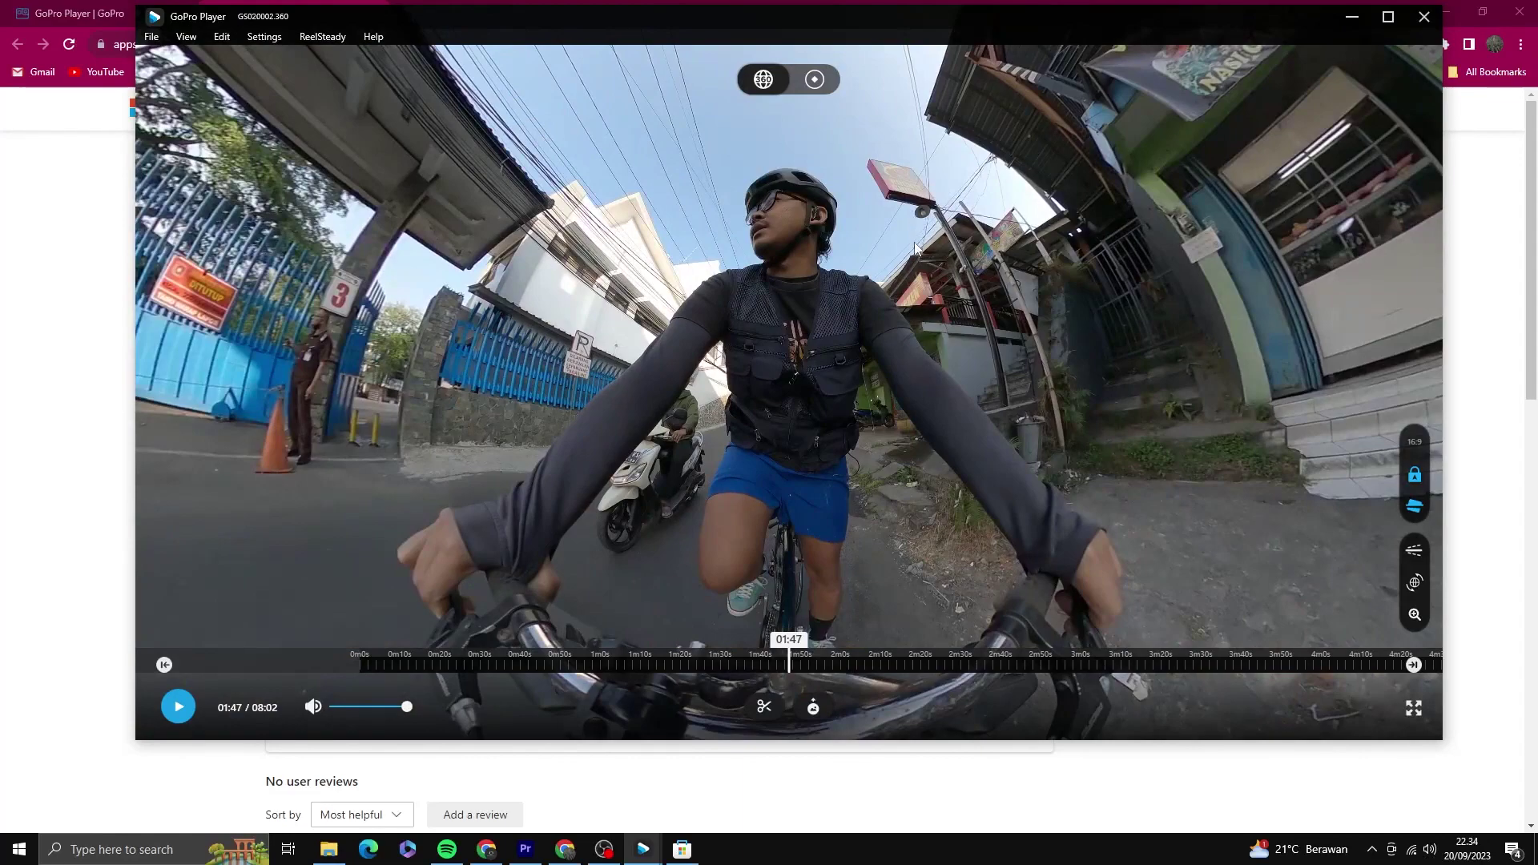
{"action": "scroll", "coordinate": [912, 244], "scroll_direction": "down", "scroll_amount": 4}
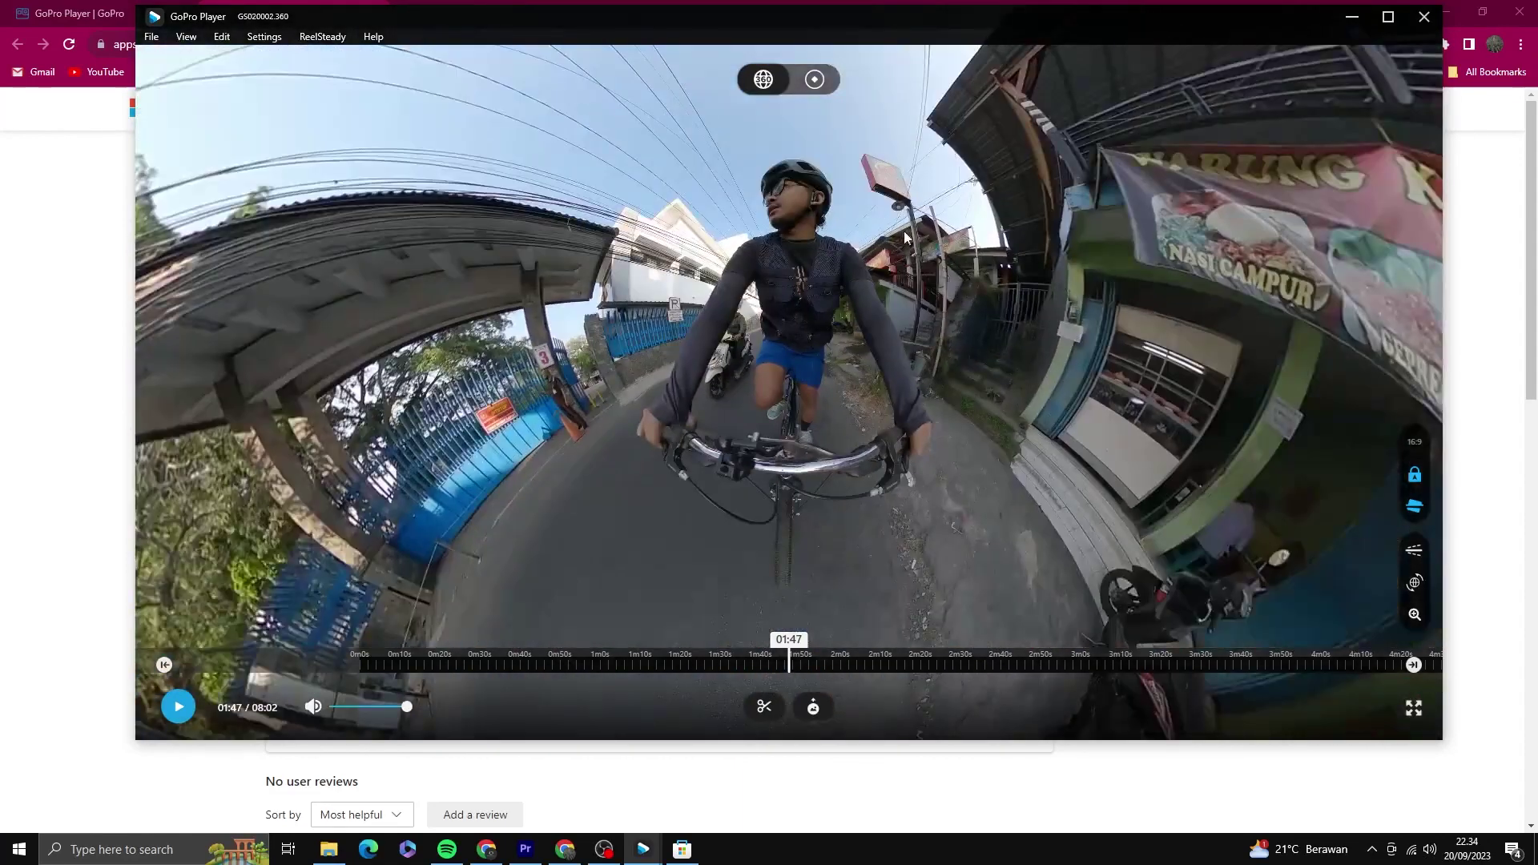
Trim the clip to a one-minute range starting at 05:32.
{"action": "left_click", "coordinate": [764, 706]}
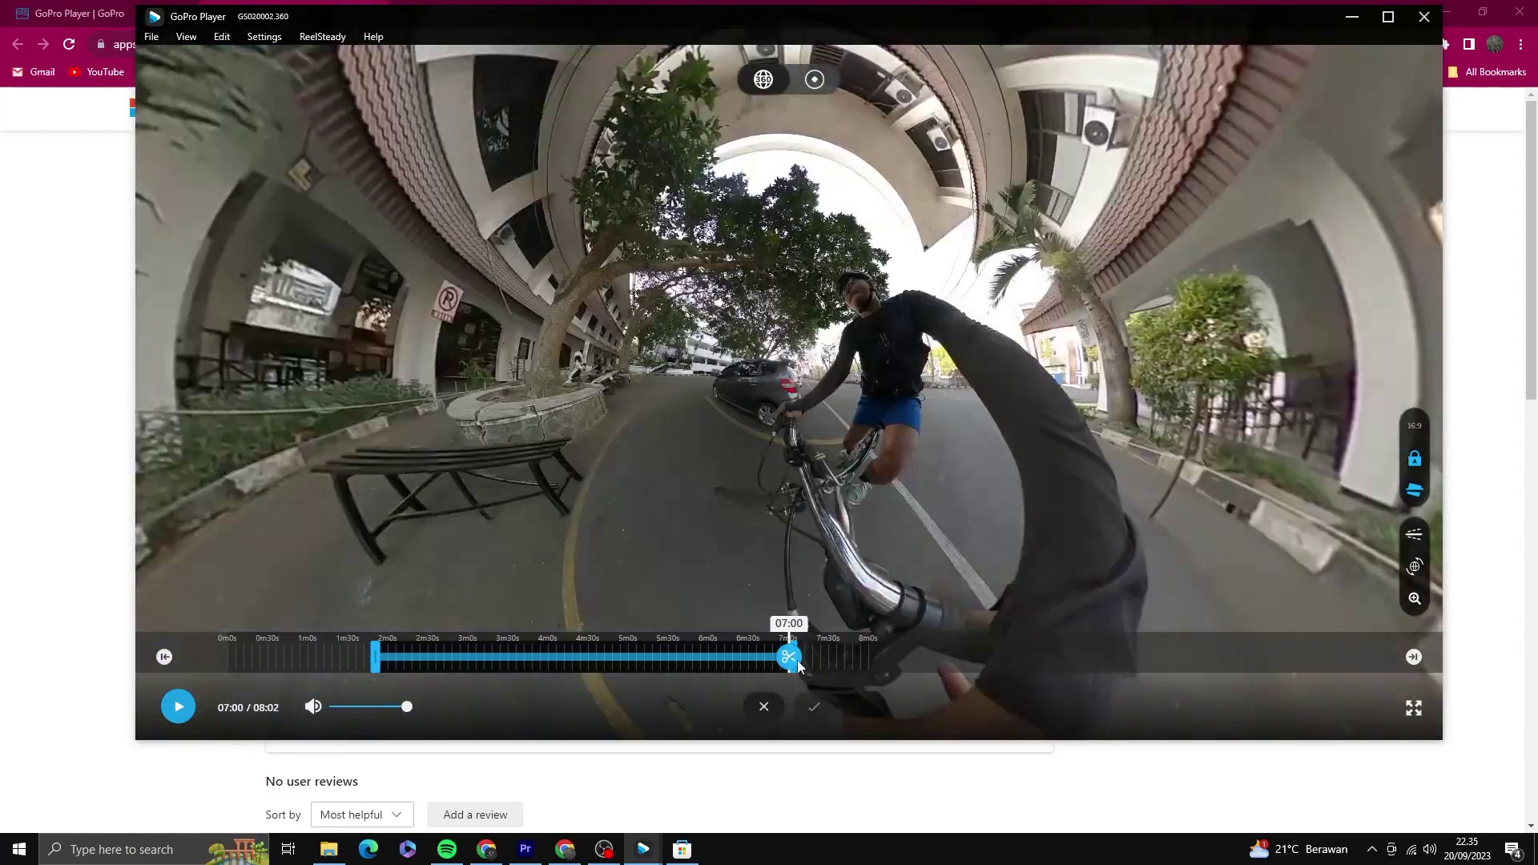
{"action": "left_click", "coordinate": [789, 657]}
{"action": "left_click_drag", "start_coordinate": [377, 657], "coordinate": [710, 658]}
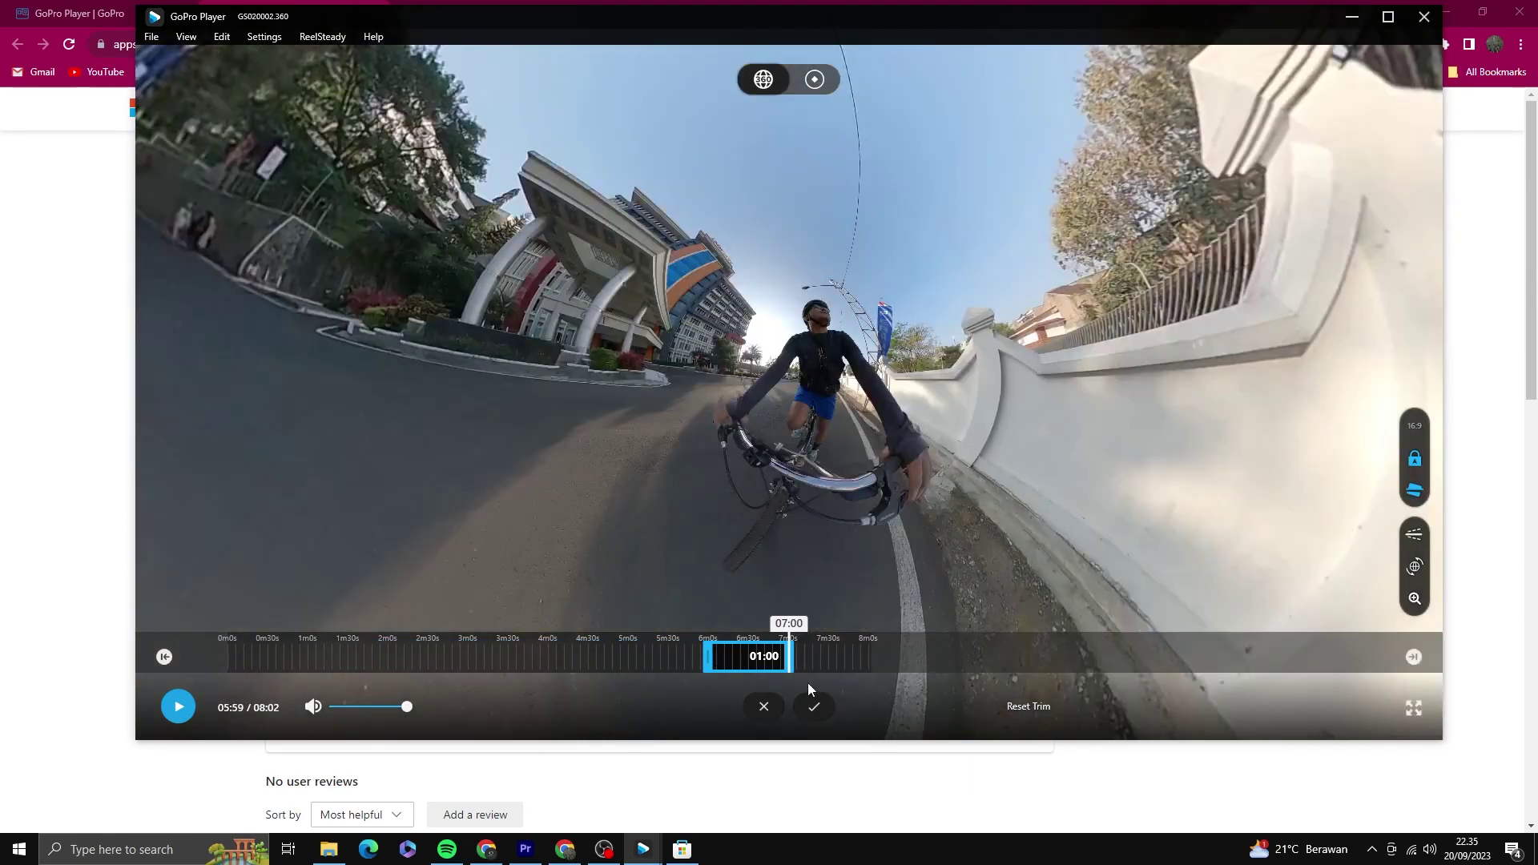
{"action": "left_click_drag", "start_coordinate": [807, 665], "coordinate": [890, 646]}
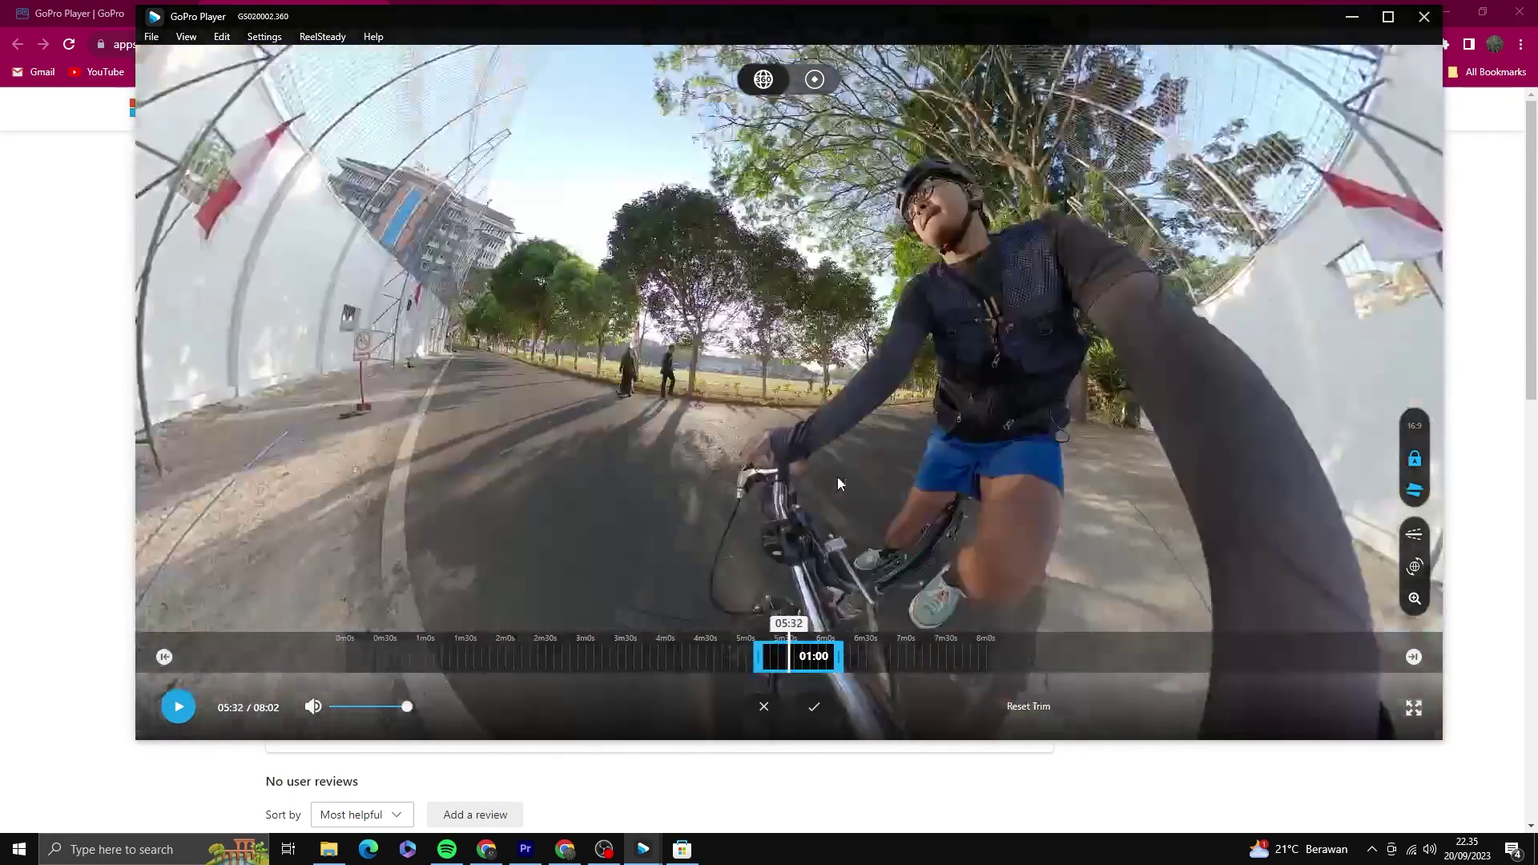
Zoom and turn the 360 view to face the rider head-on.
{"action": "scroll", "coordinate": [835, 497], "scroll_direction": "down", "scroll_amount": 5}
{"action": "scroll", "coordinate": [834, 497], "scroll_direction": "up", "scroll_amount": 5}
{"action": "scroll", "coordinate": [815, 495], "scroll_direction": "up", "scroll_amount": 2}
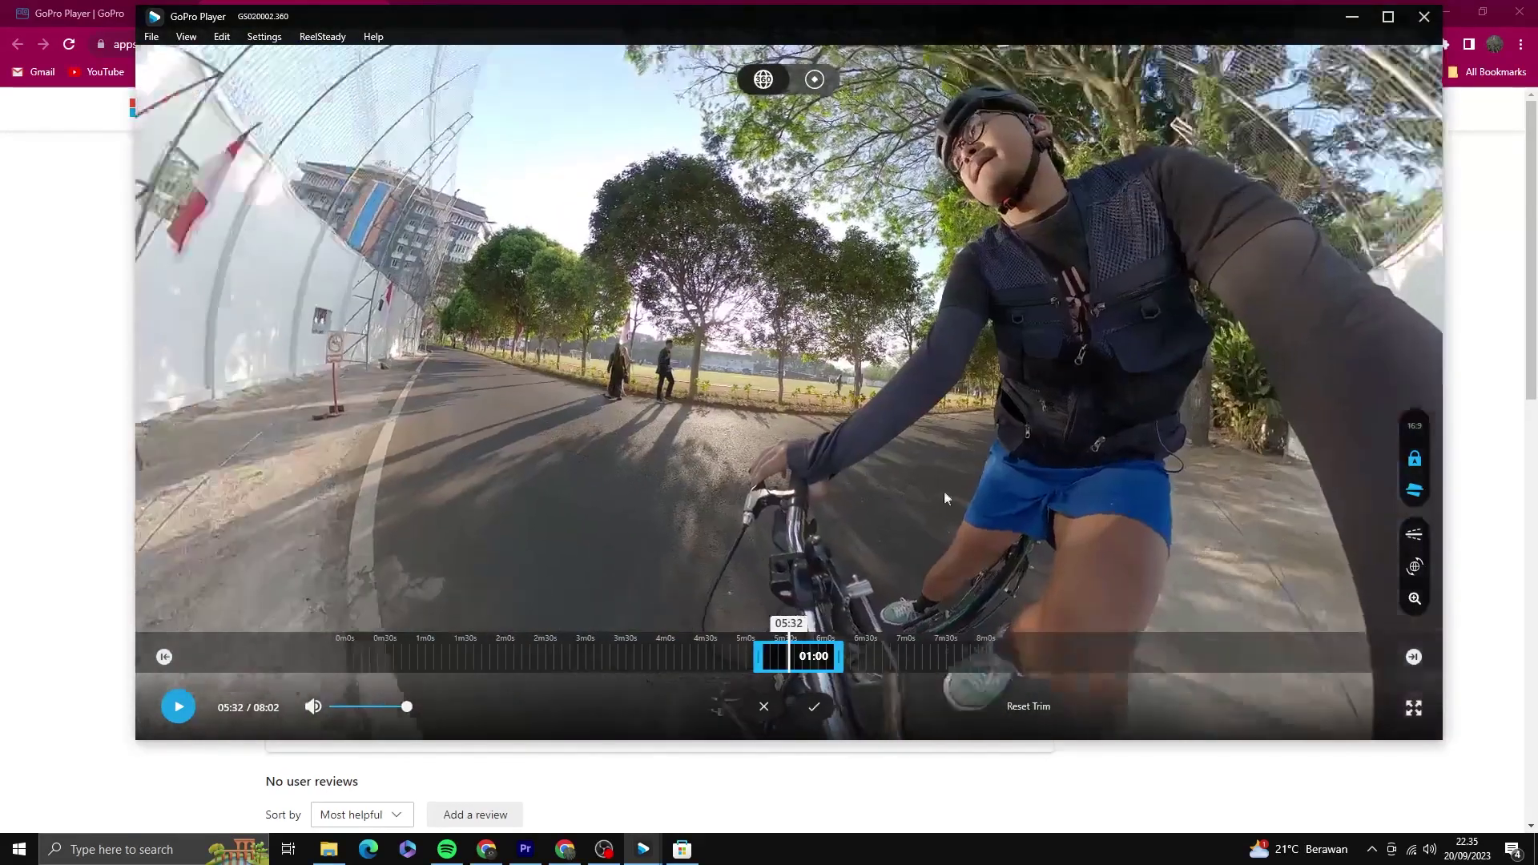
{"action": "left_click_drag", "start_coordinate": [943, 496], "coordinate": [446, 458]}
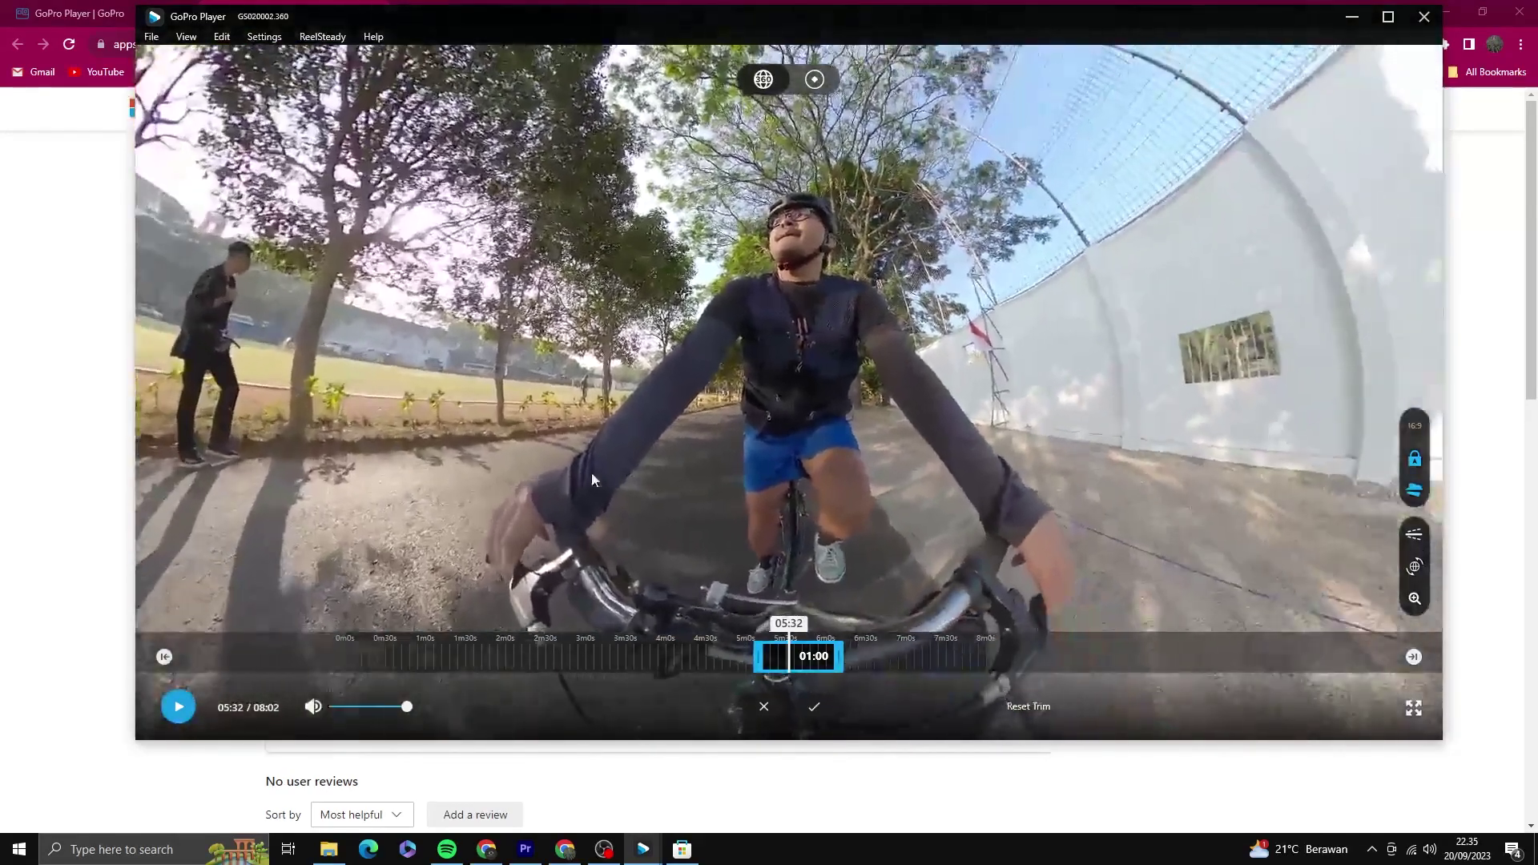
Export the trimmed clip at 4K (4096 x 2048) with the H.264 codec and save it.
{"action": "left_click", "coordinate": [151, 37]}
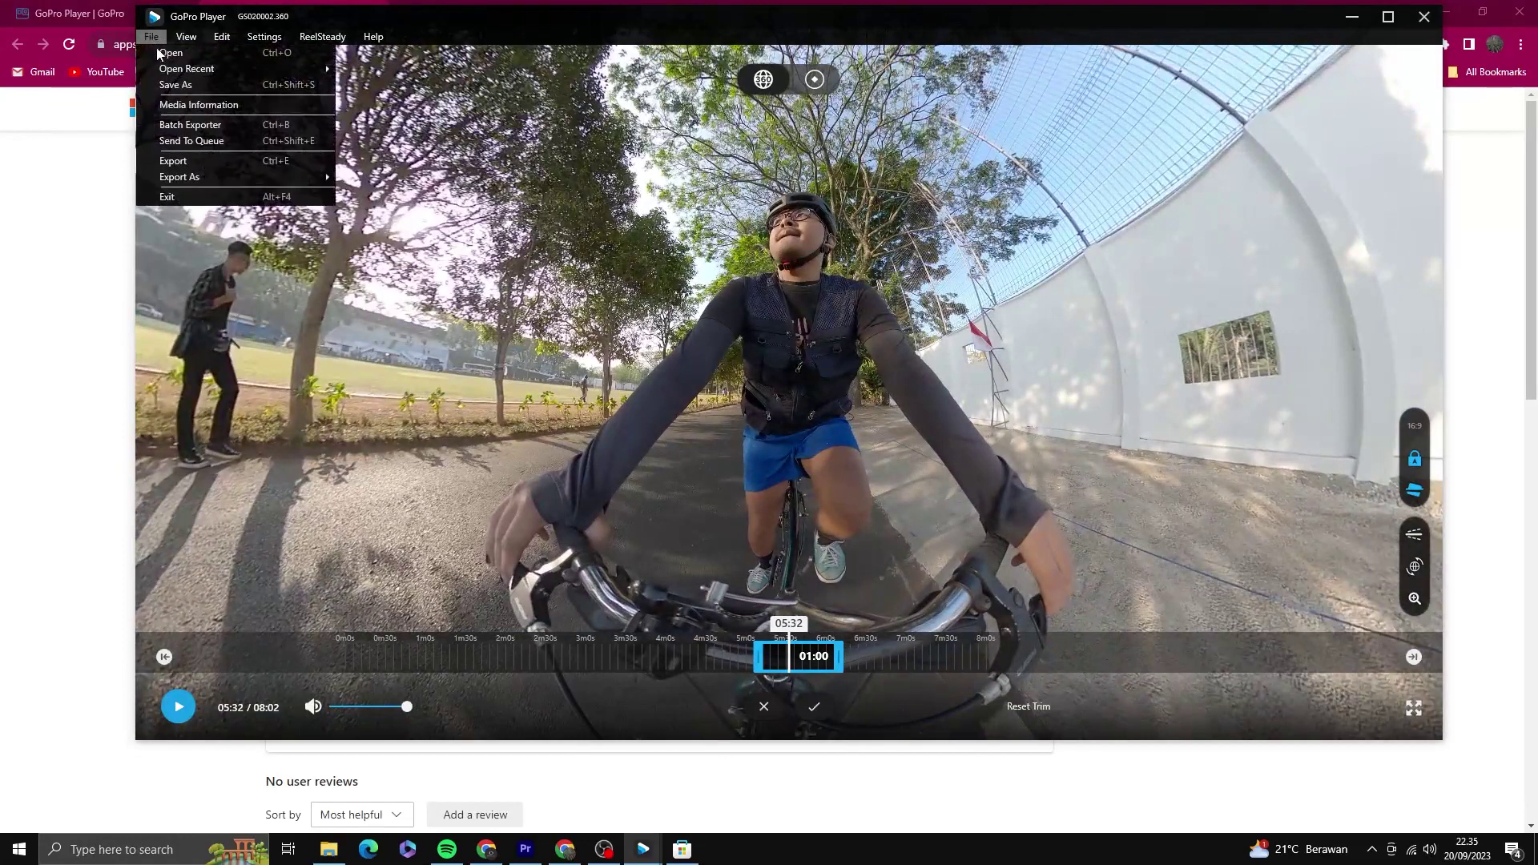
{"action": "mouse_move", "coordinate": [185, 176]}
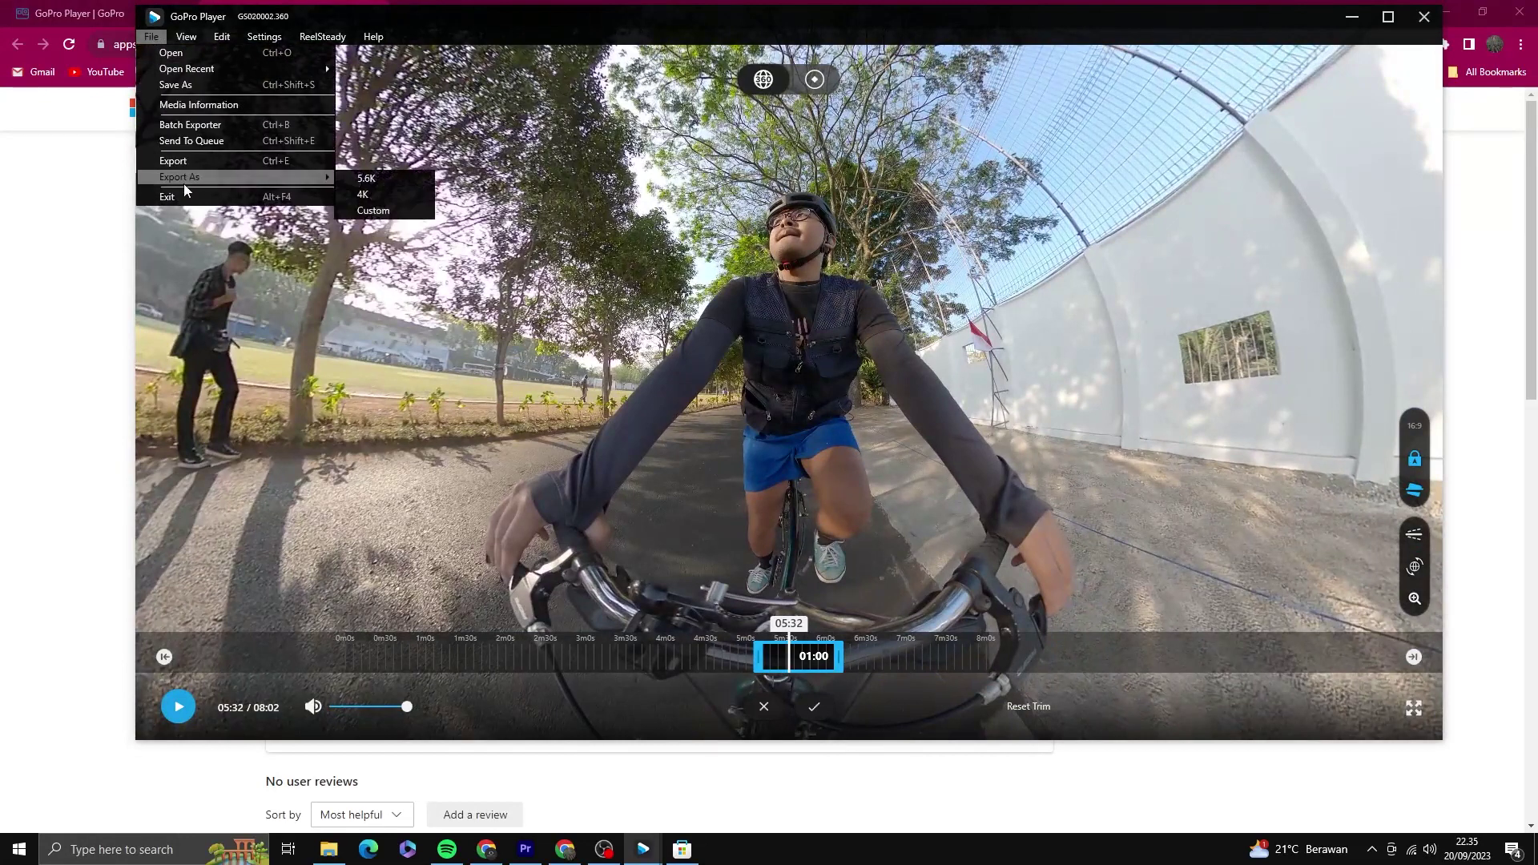
{"action": "left_click", "coordinate": [404, 196]}
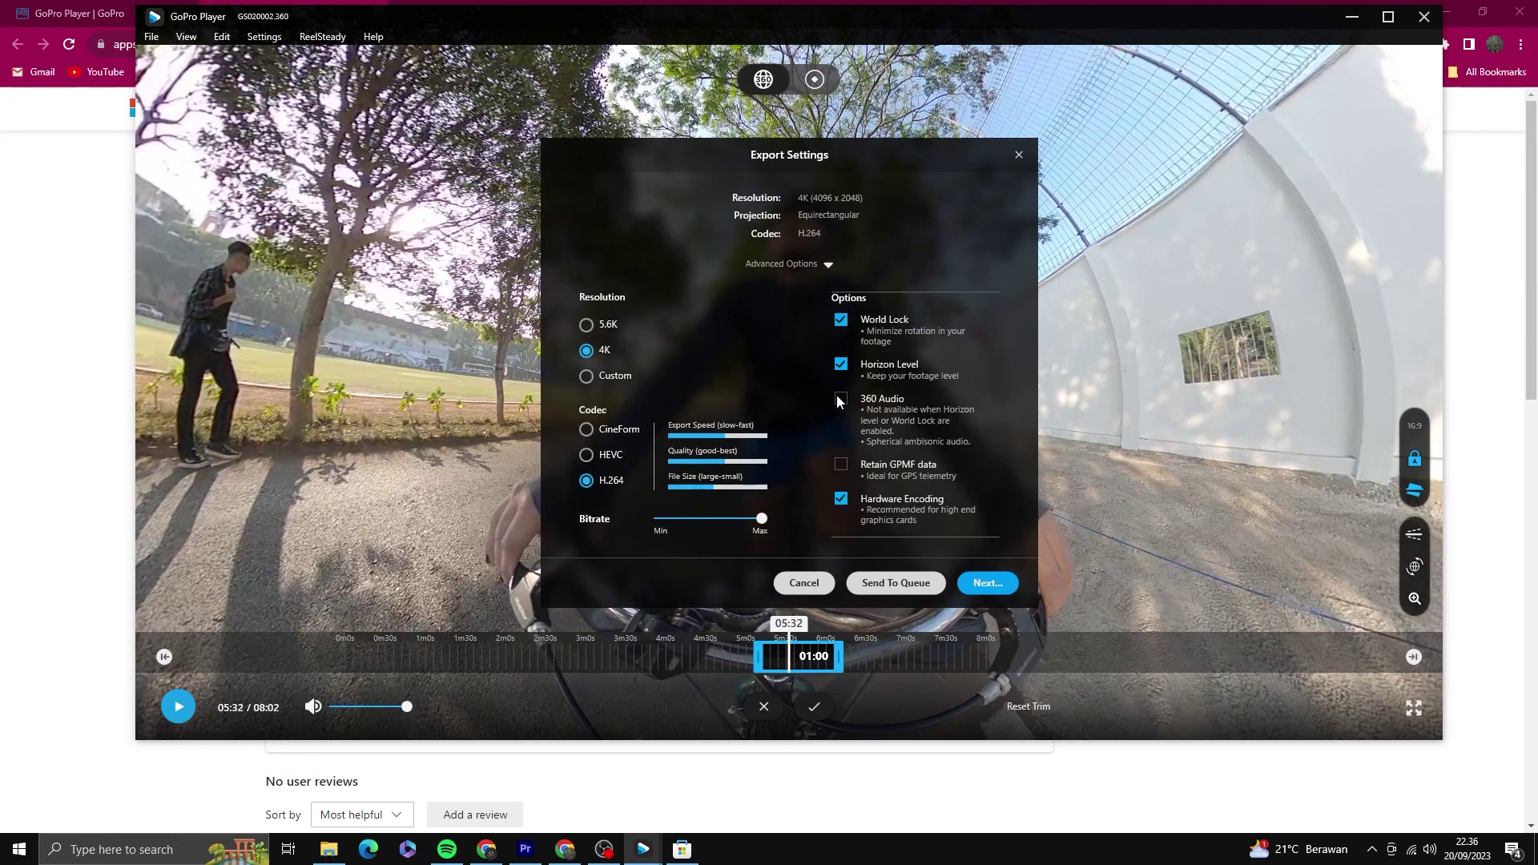
{"action": "left_click", "coordinate": [586, 325]}
{"action": "left_click", "coordinate": [587, 350]}
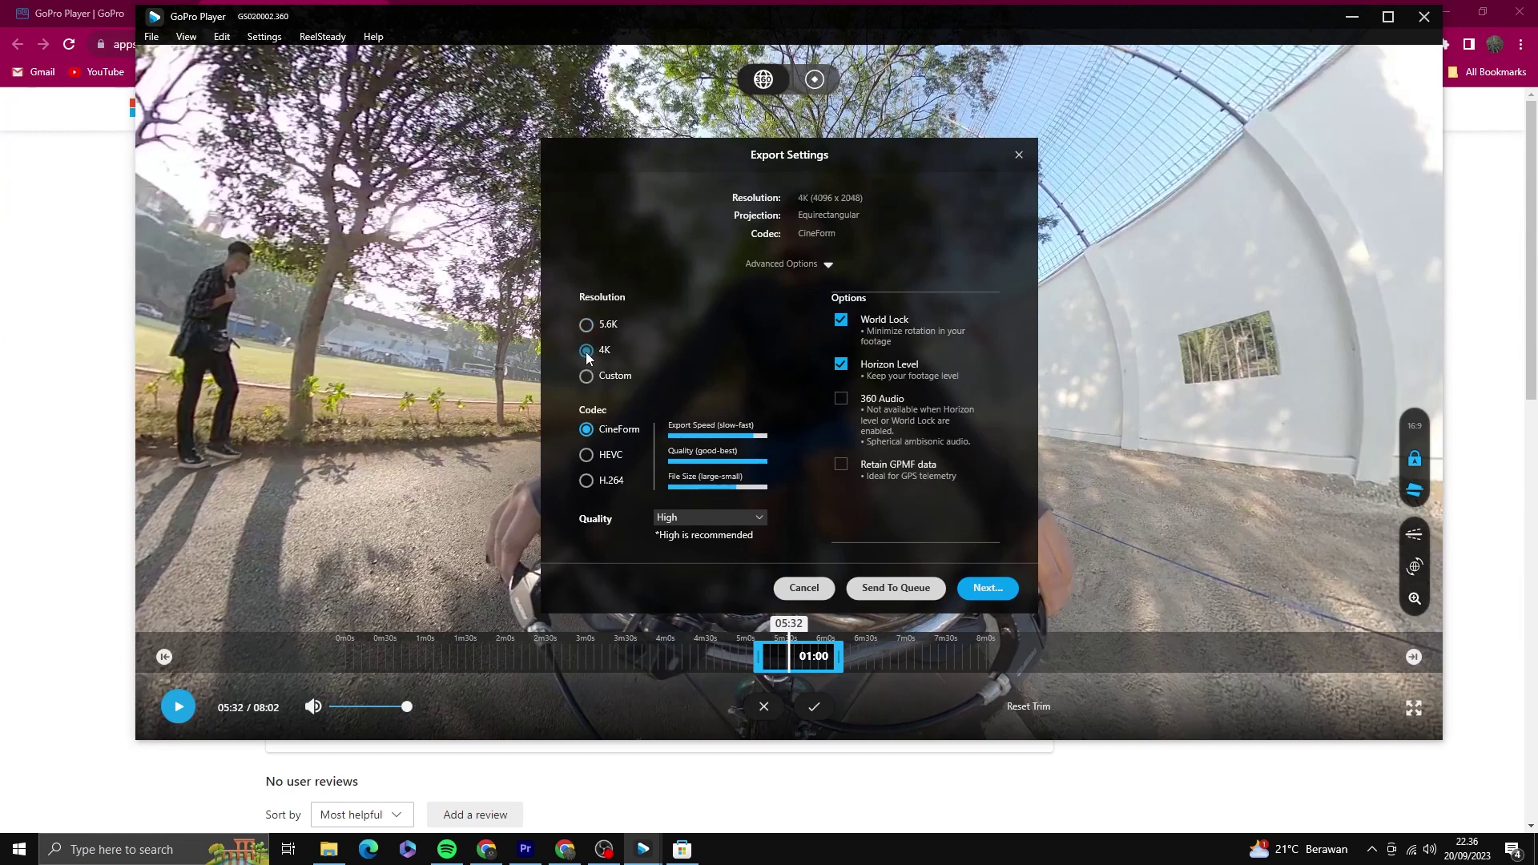
{"action": "left_click", "coordinate": [586, 480]}
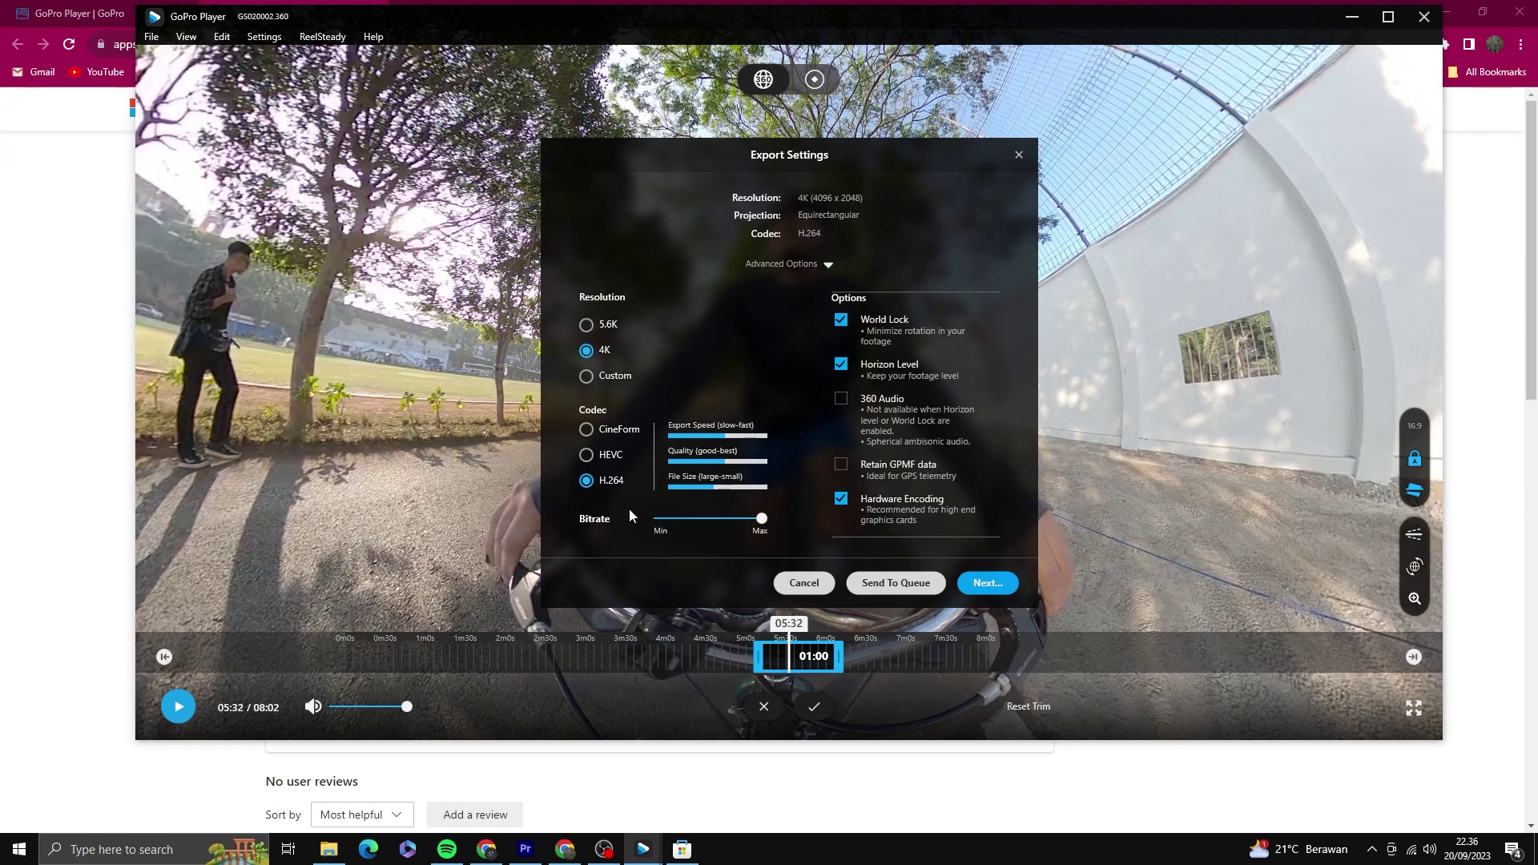
{"action": "left_click", "coordinate": [988, 582]}
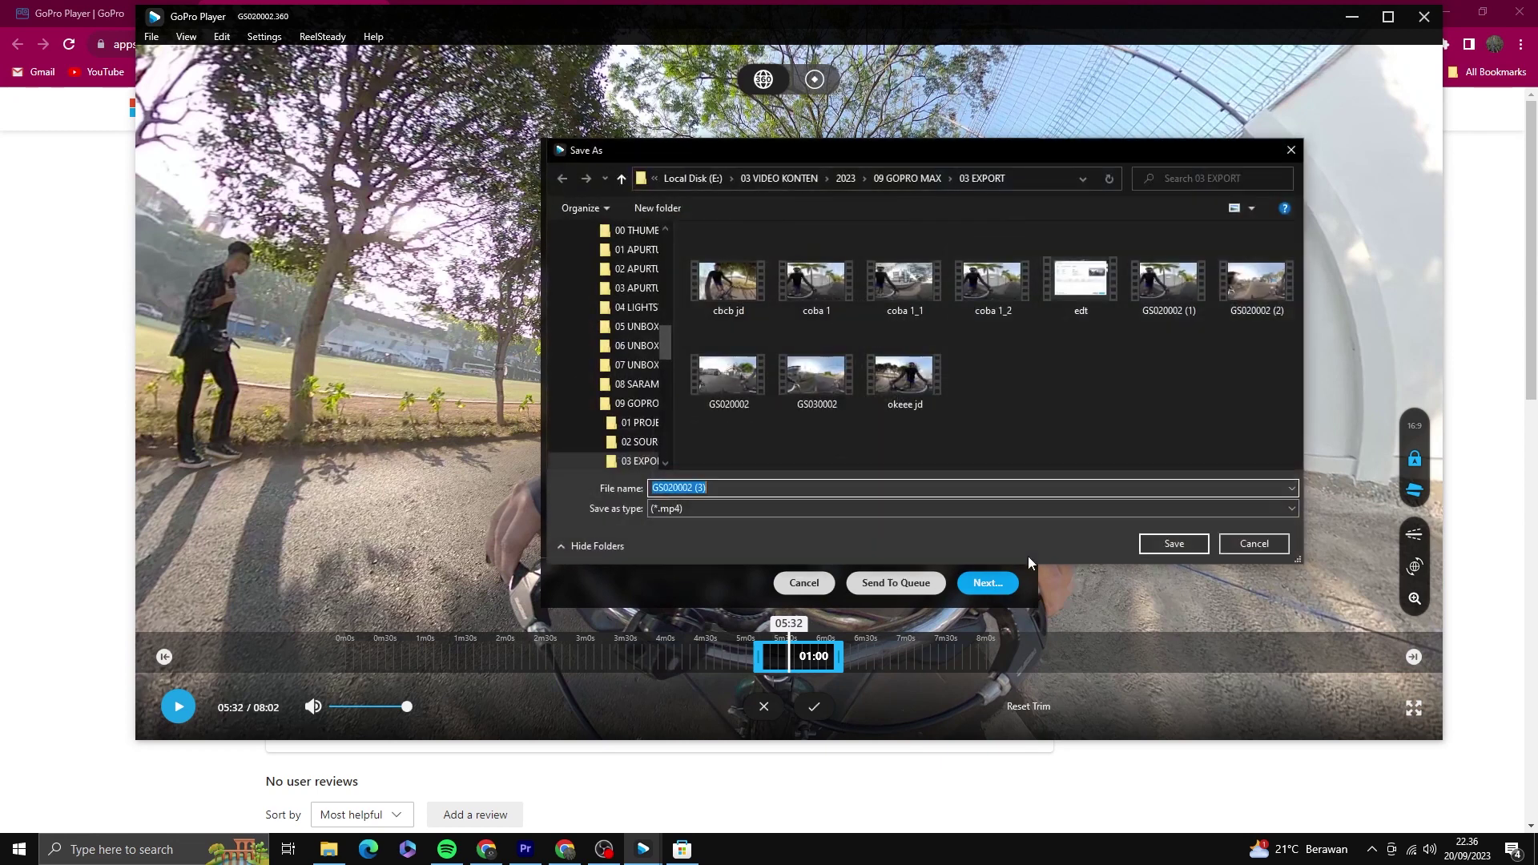
{"action": "left_click", "coordinate": [1197, 548]}
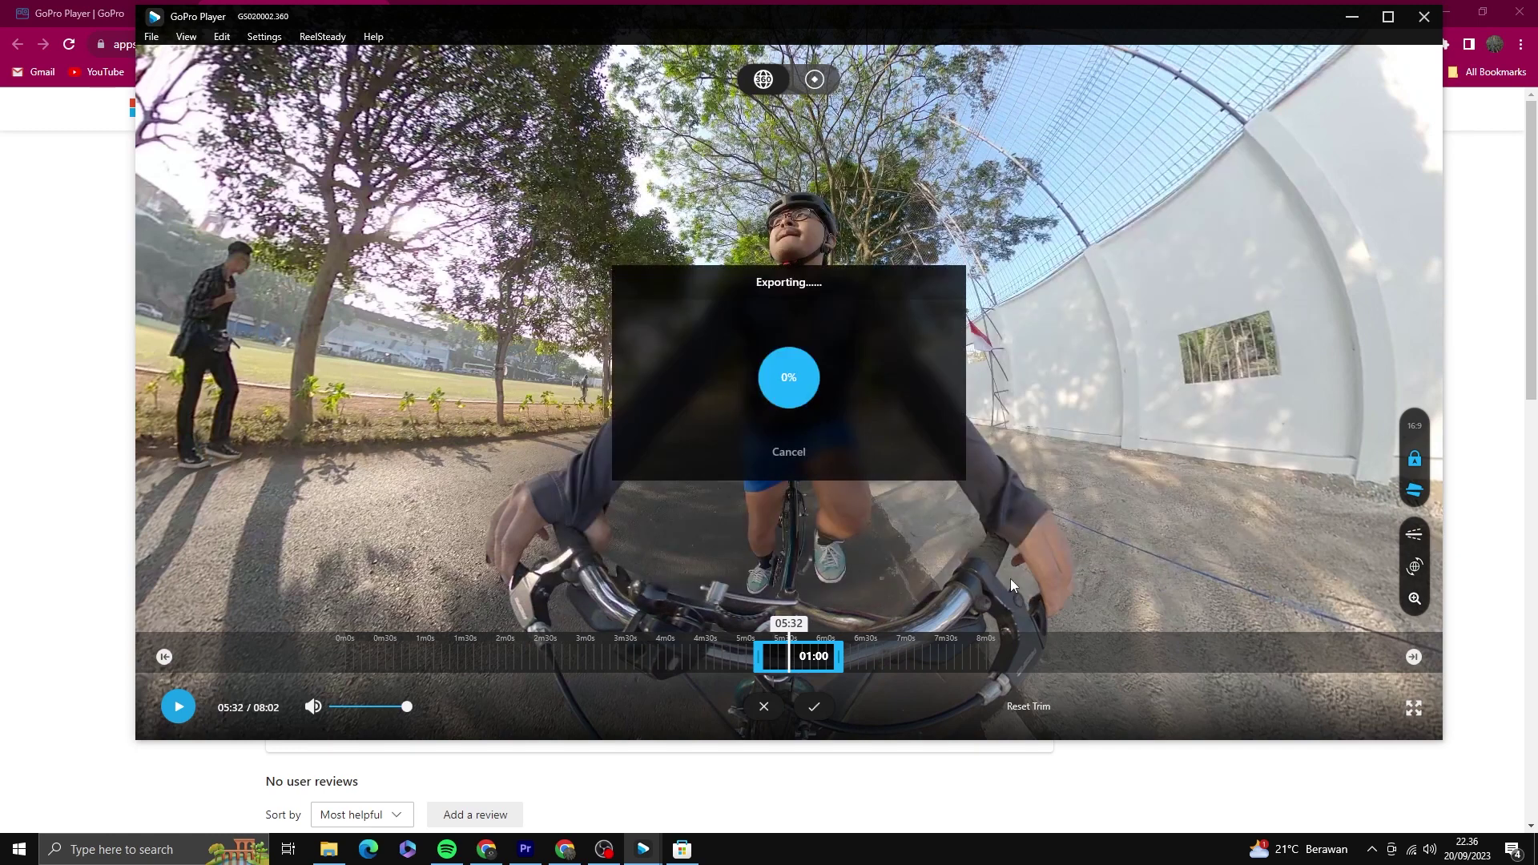
{"action": "left_click", "coordinate": [788, 452]}
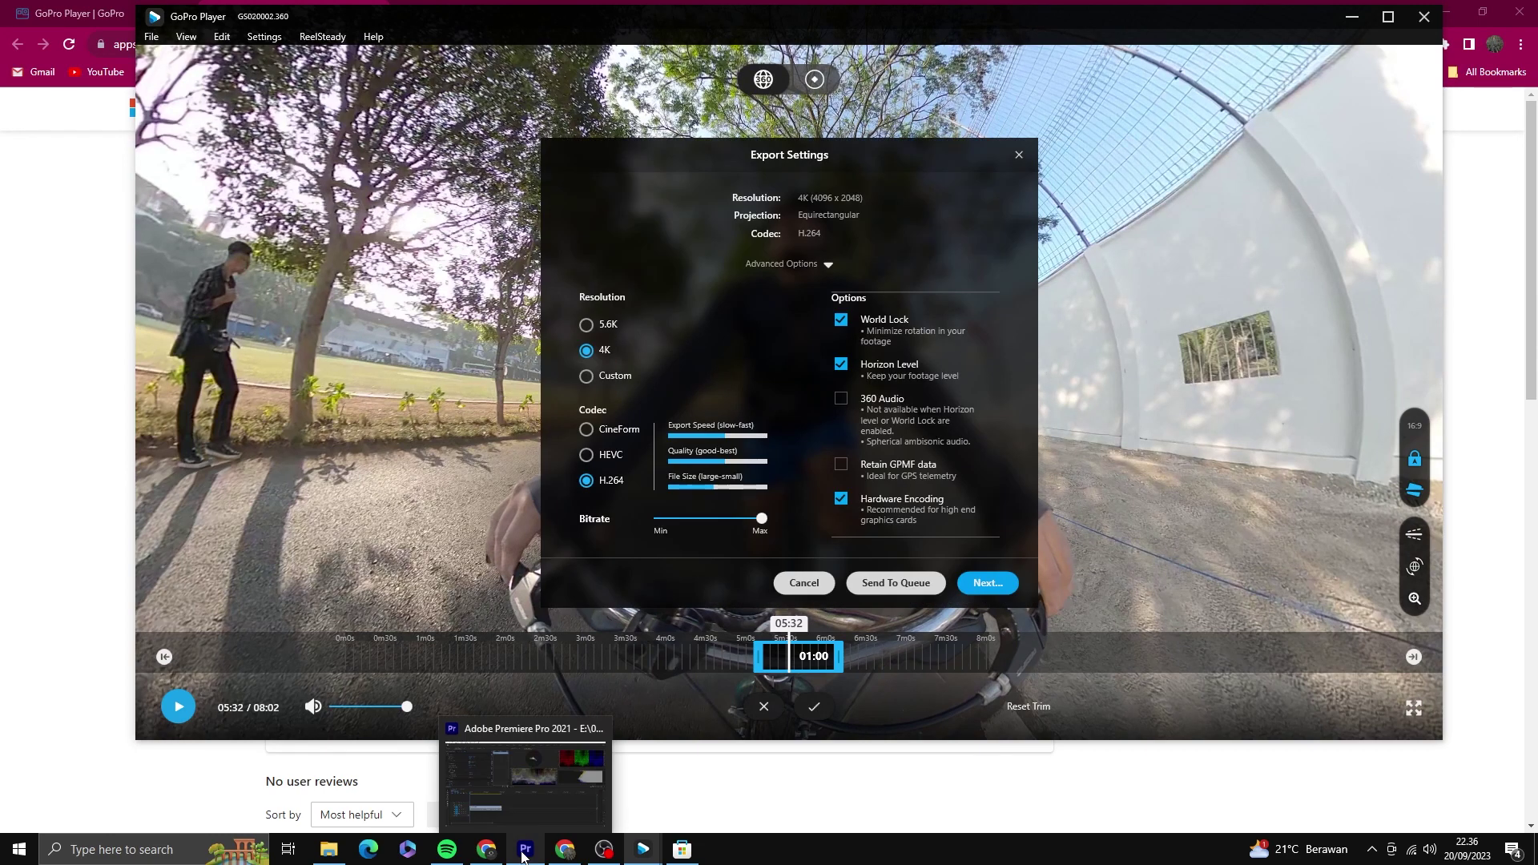
Add coba 1.mp4 to the Premiere Pro timeline after the first clip and zoom to fit.
{"action": "left_click", "coordinate": [525, 849]}
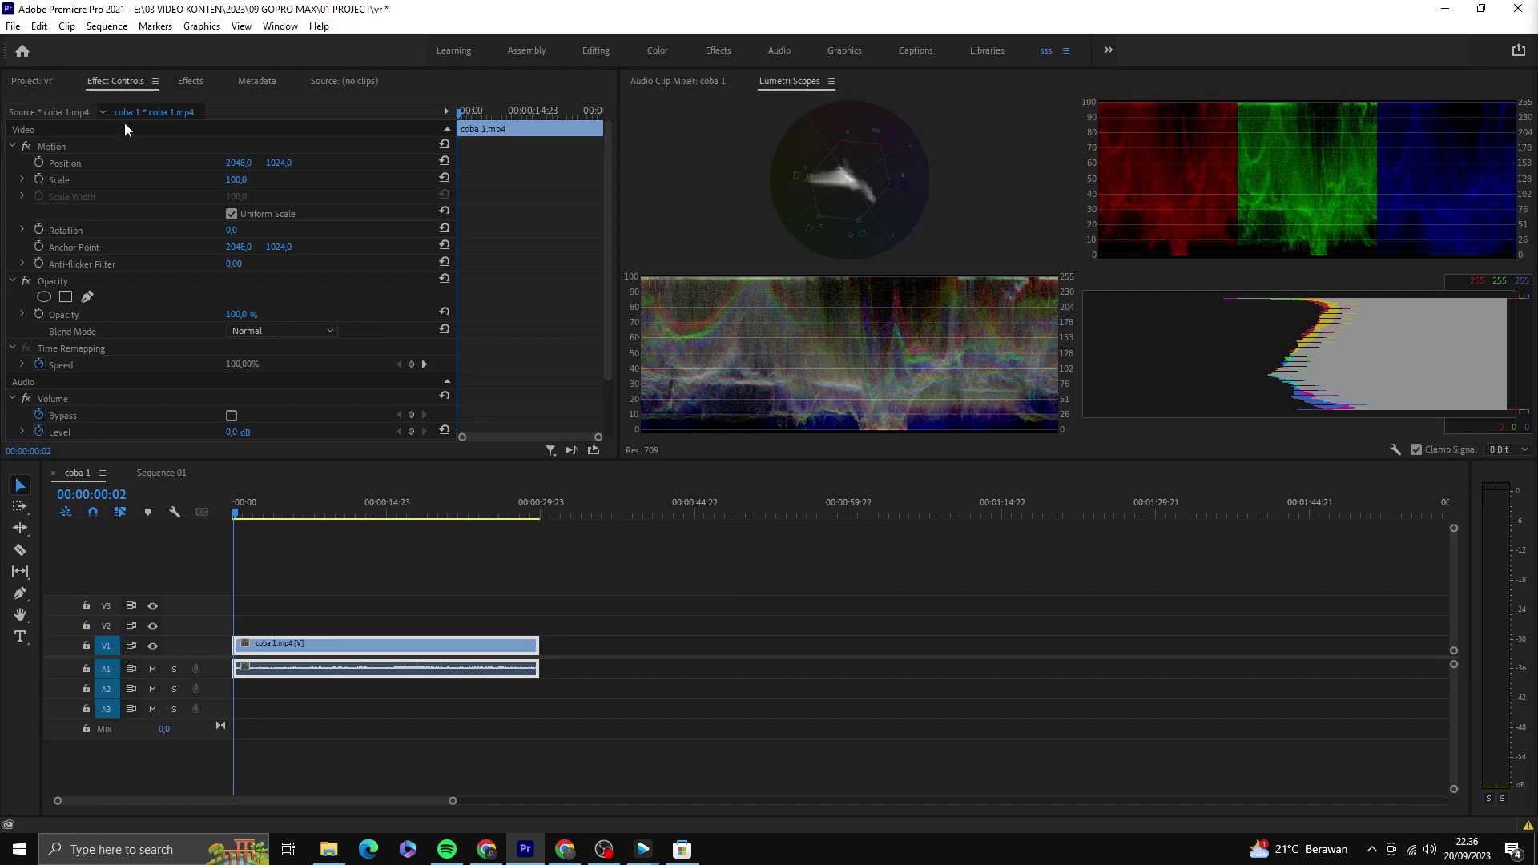
{"action": "left_click", "coordinate": [32, 82]}
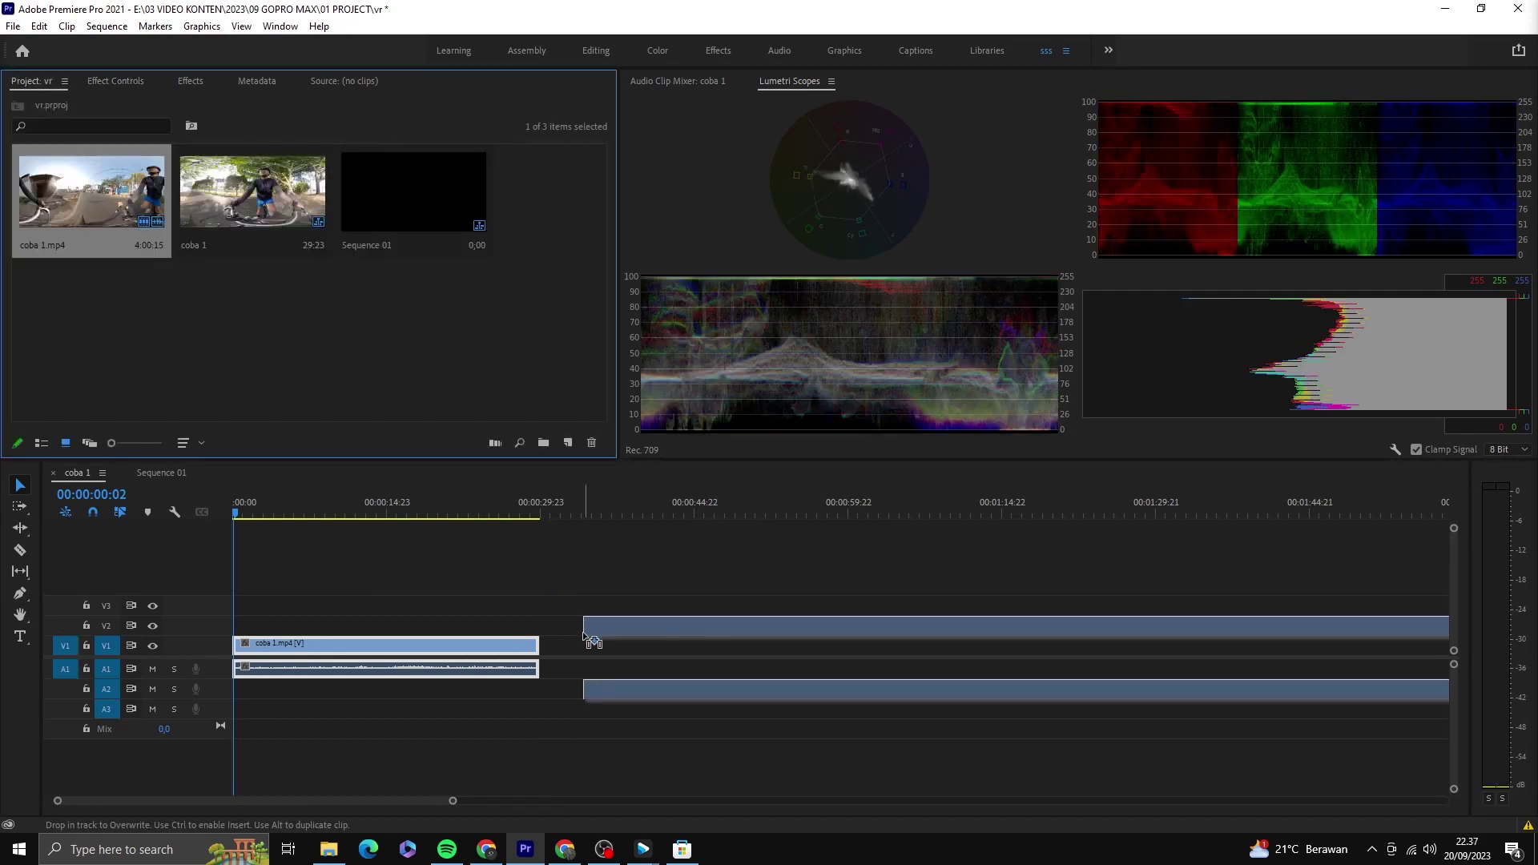
{"action": "left_click_drag", "start_coordinate": [91, 193], "coordinate": [594, 629]}
{"action": "key", "text": "minus"}
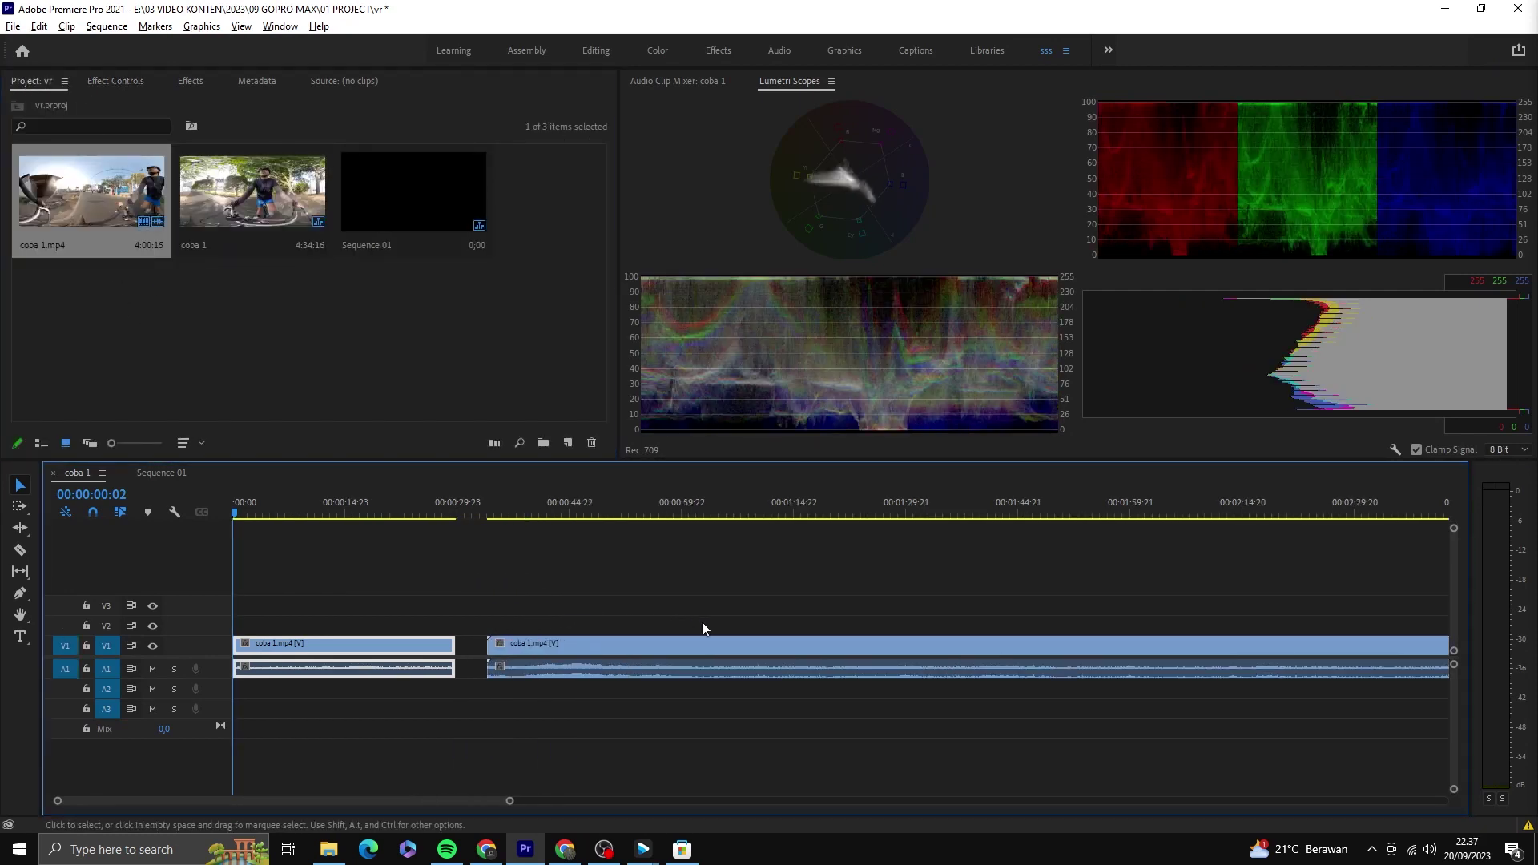
{"action": "key", "text": "minus"}
{"action": "key", "text": "minus"}
{"action": "key", "text": "minus"}
{"action": "key", "text": "minus"}
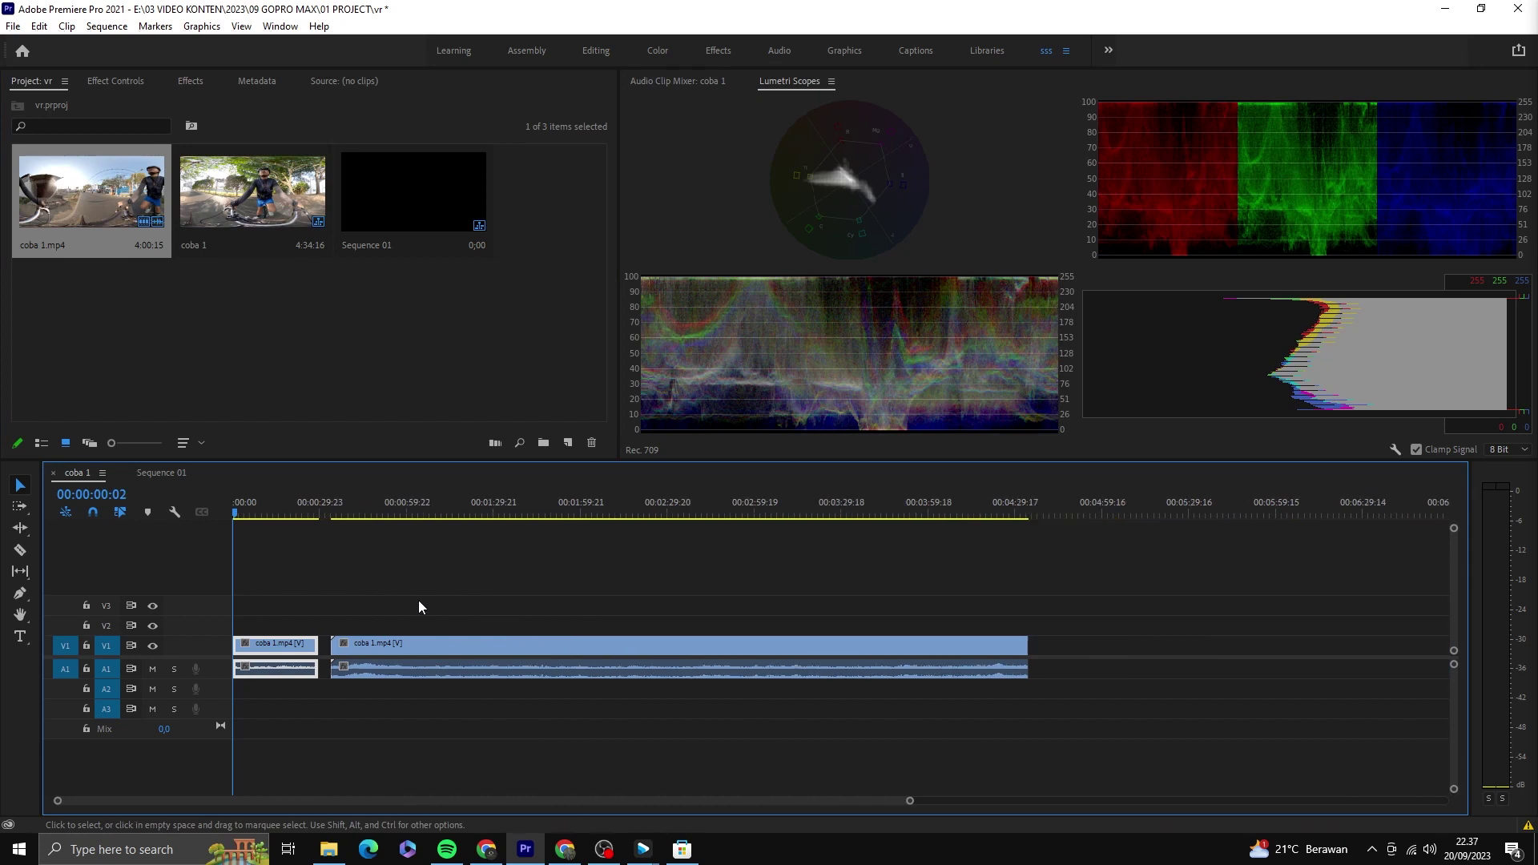
{"action": "key", "text": "equal"}
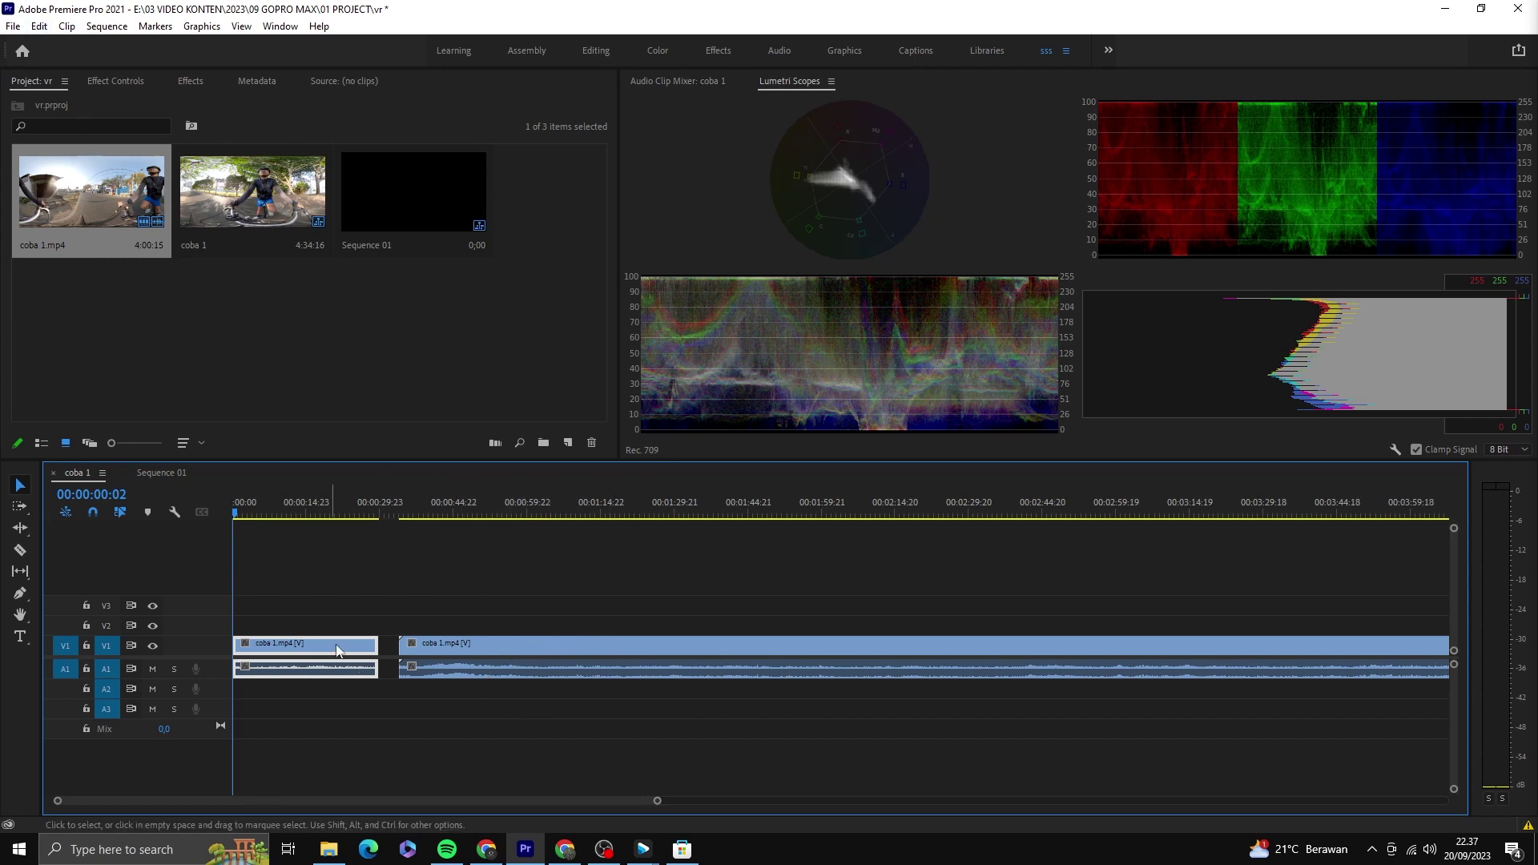
Delete the long second coba 1.mp4 clip, keeping only the 29:23 opening clip.
{"action": "left_click", "coordinate": [513, 644]}
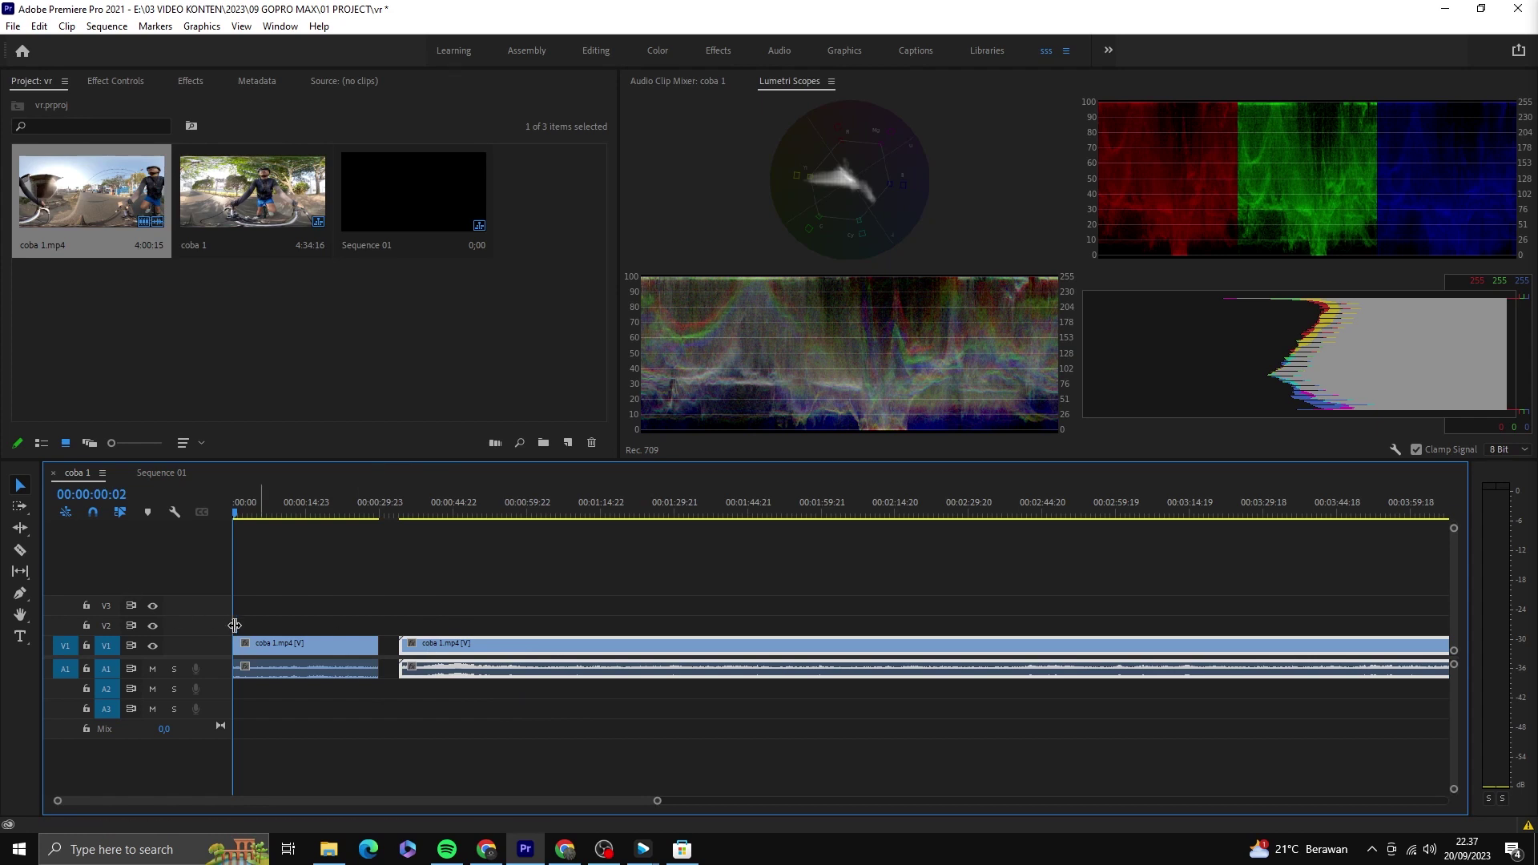
{"action": "left_click", "coordinate": [335, 646]}
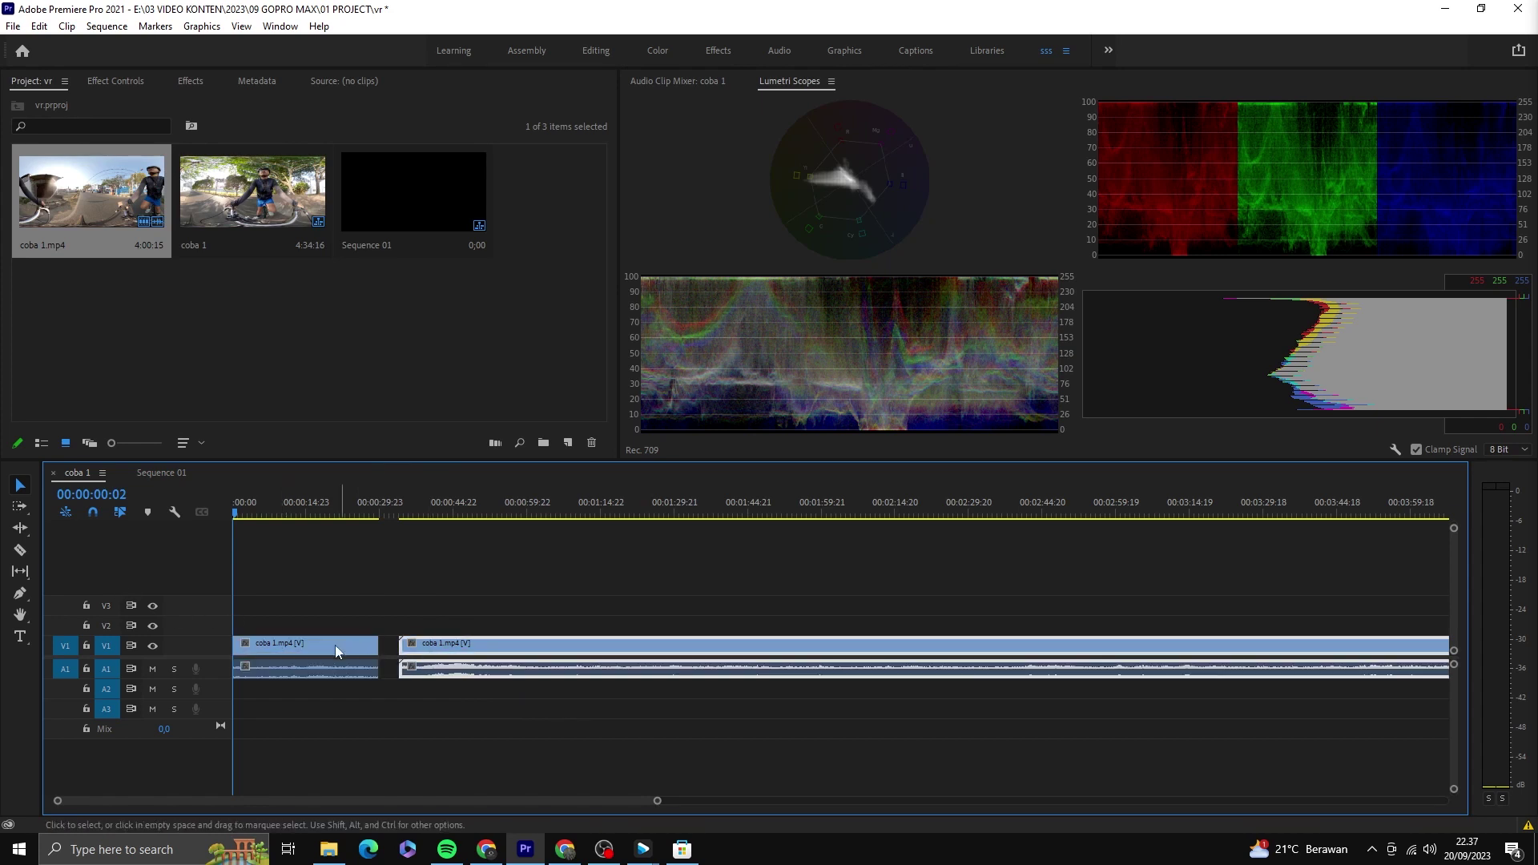
{"action": "left_click", "coordinate": [458, 652]}
{"action": "key", "text": "Delete"}
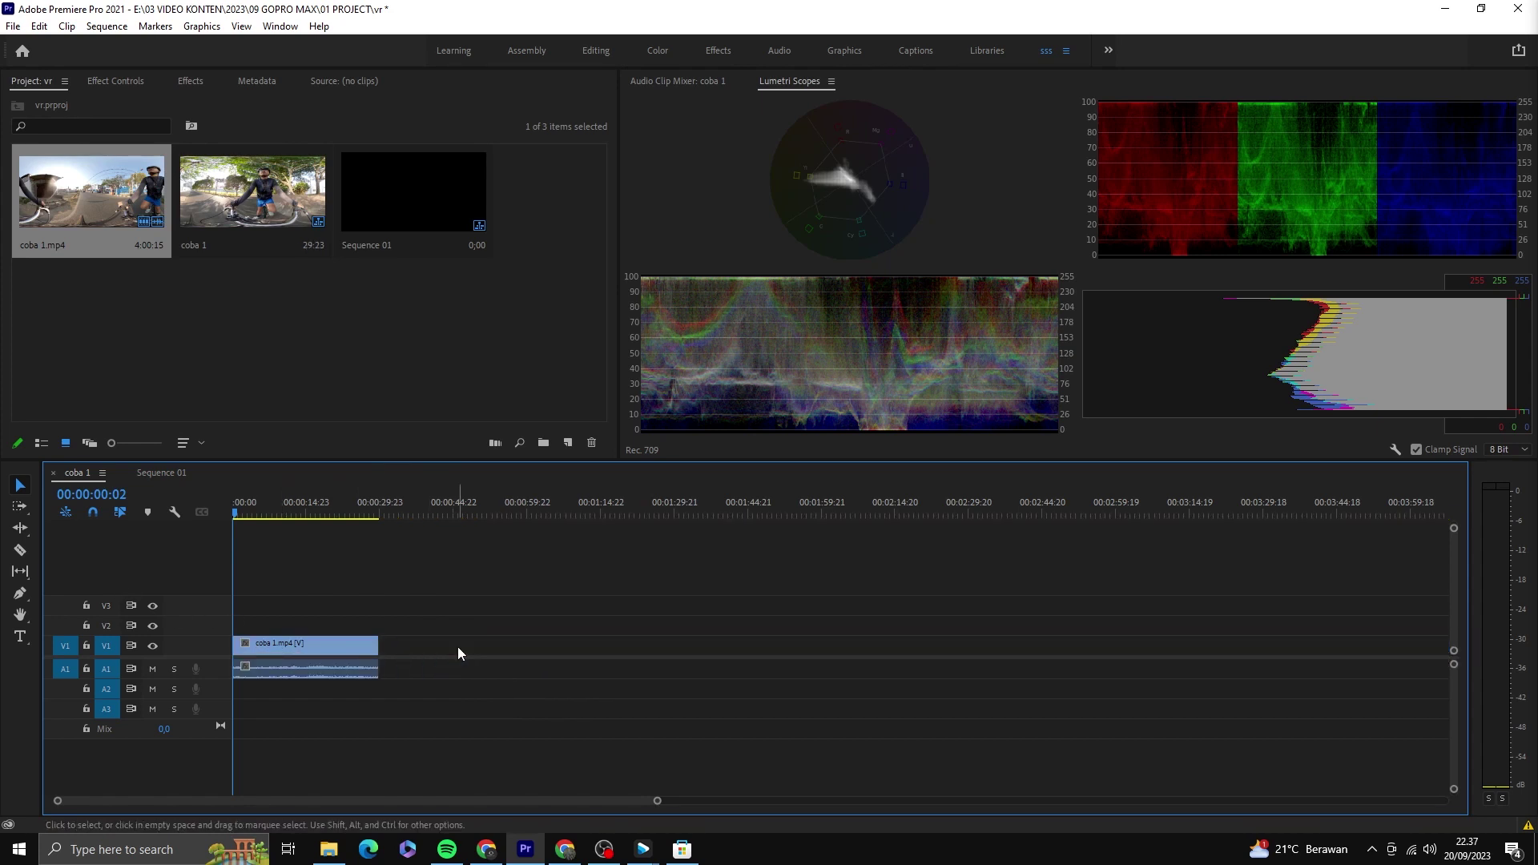
{"action": "left_click", "coordinate": [346, 651]}
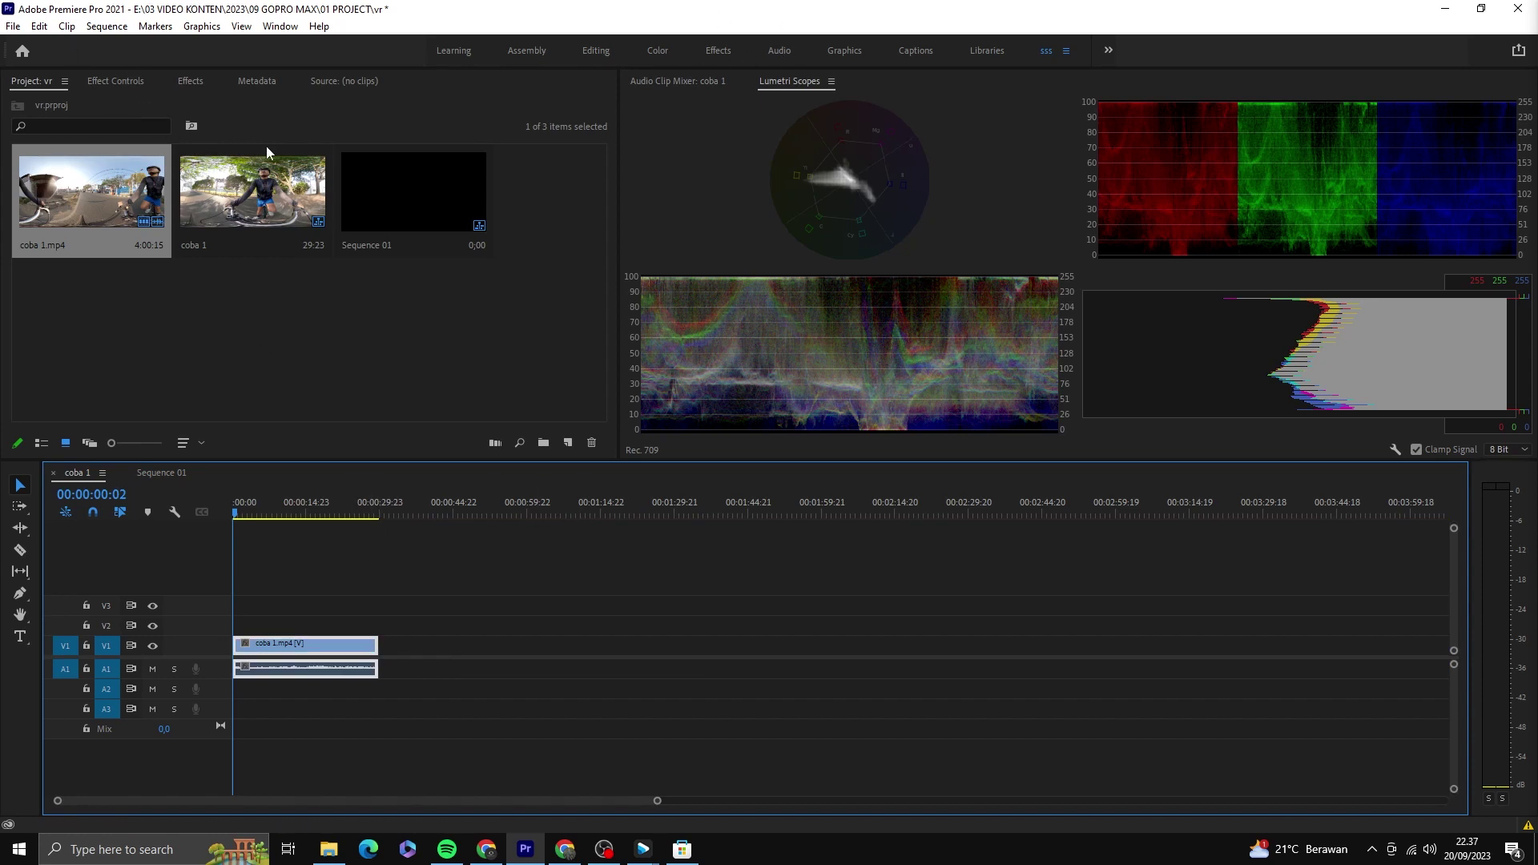
{"action": "left_click", "coordinate": [193, 83]}
Search the effects for 'vr' and apply VR Rotate Sphere to the V1 clip.
{"action": "left_click", "coordinate": [125, 103]}
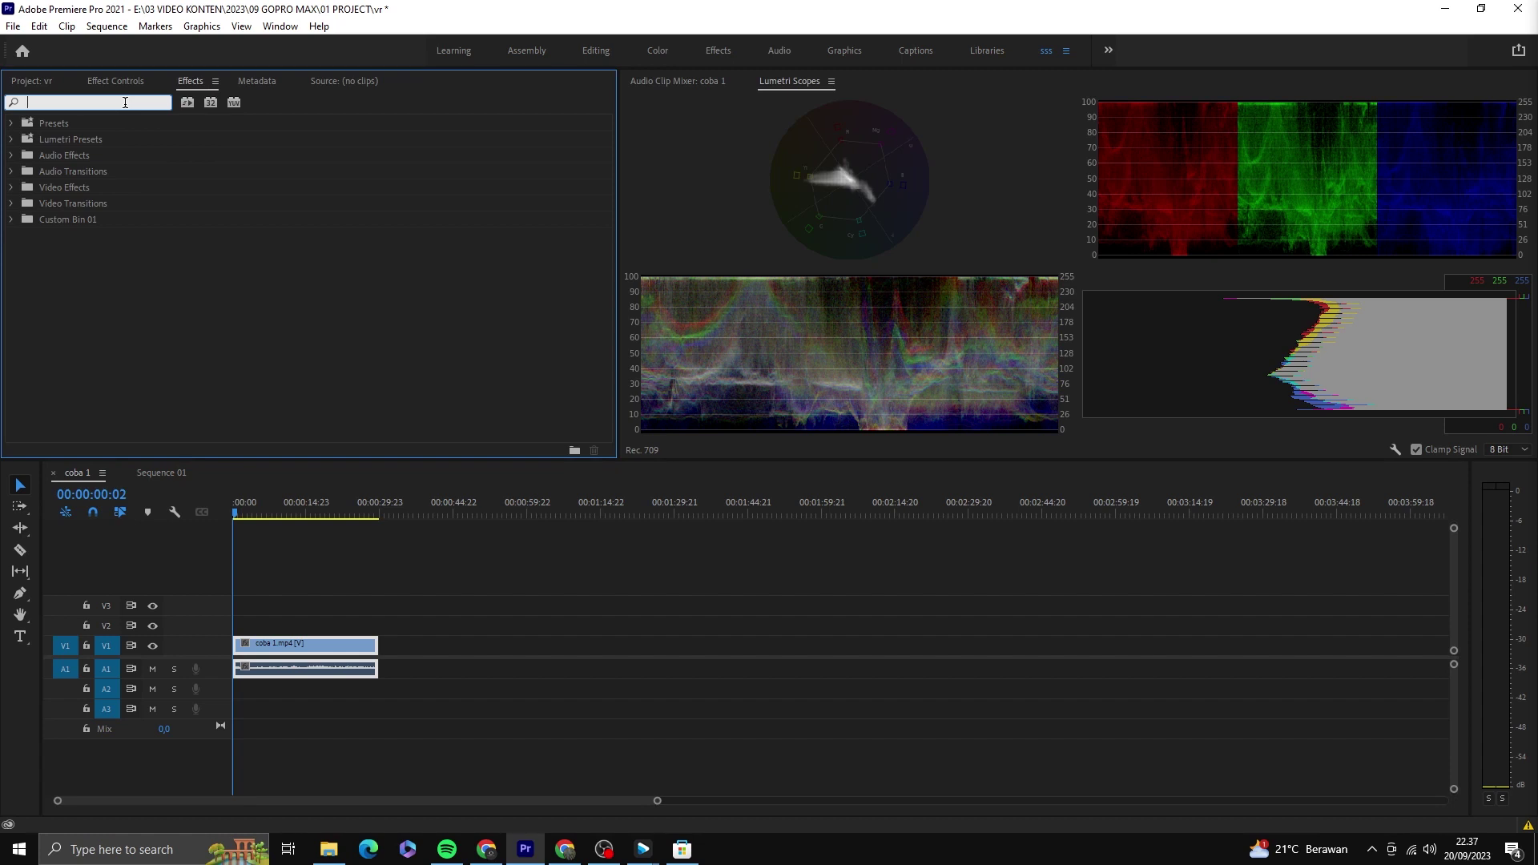
{"action": "type", "text": "vr"}
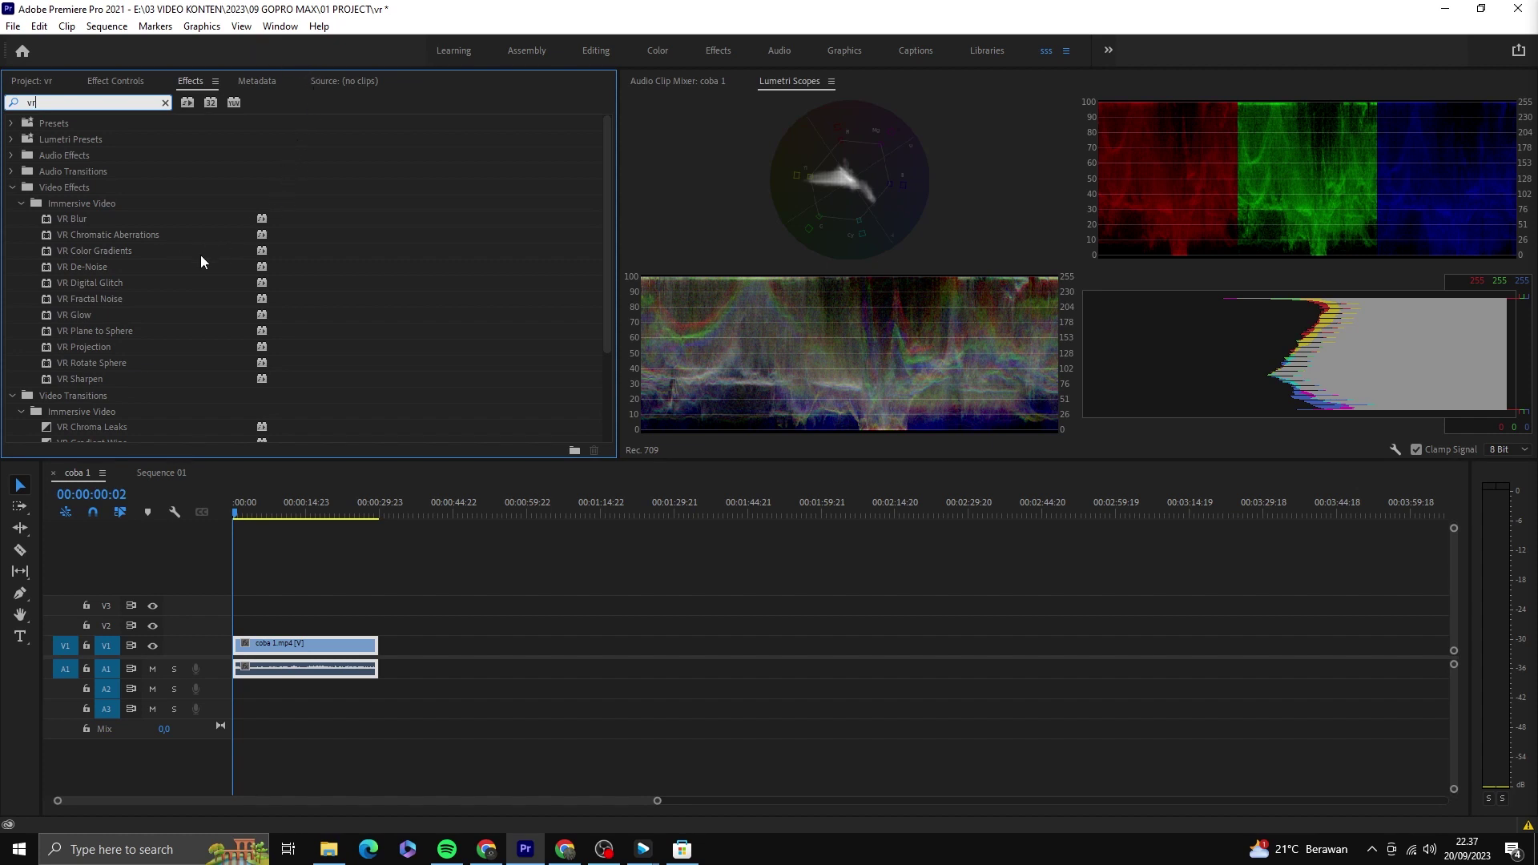
{"action": "scroll", "coordinate": [201, 256], "scroll_direction": "down", "scroll_amount": 1}
{"action": "scroll", "coordinate": [203, 234], "scroll_direction": "down", "scroll_amount": 2}
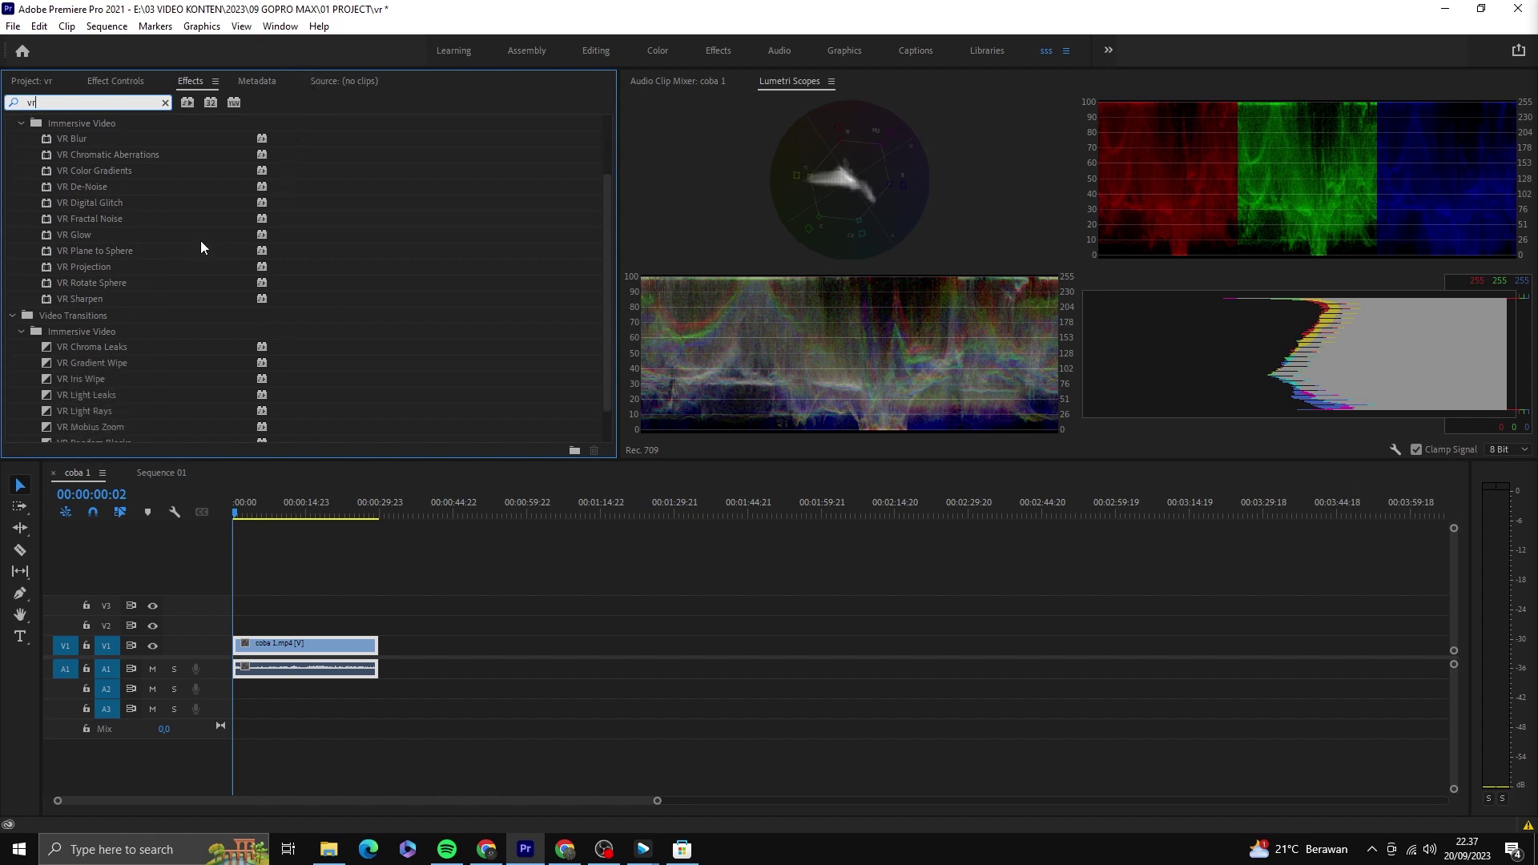
{"action": "scroll", "coordinate": [201, 241], "scroll_direction": "down", "scroll_amount": 1}
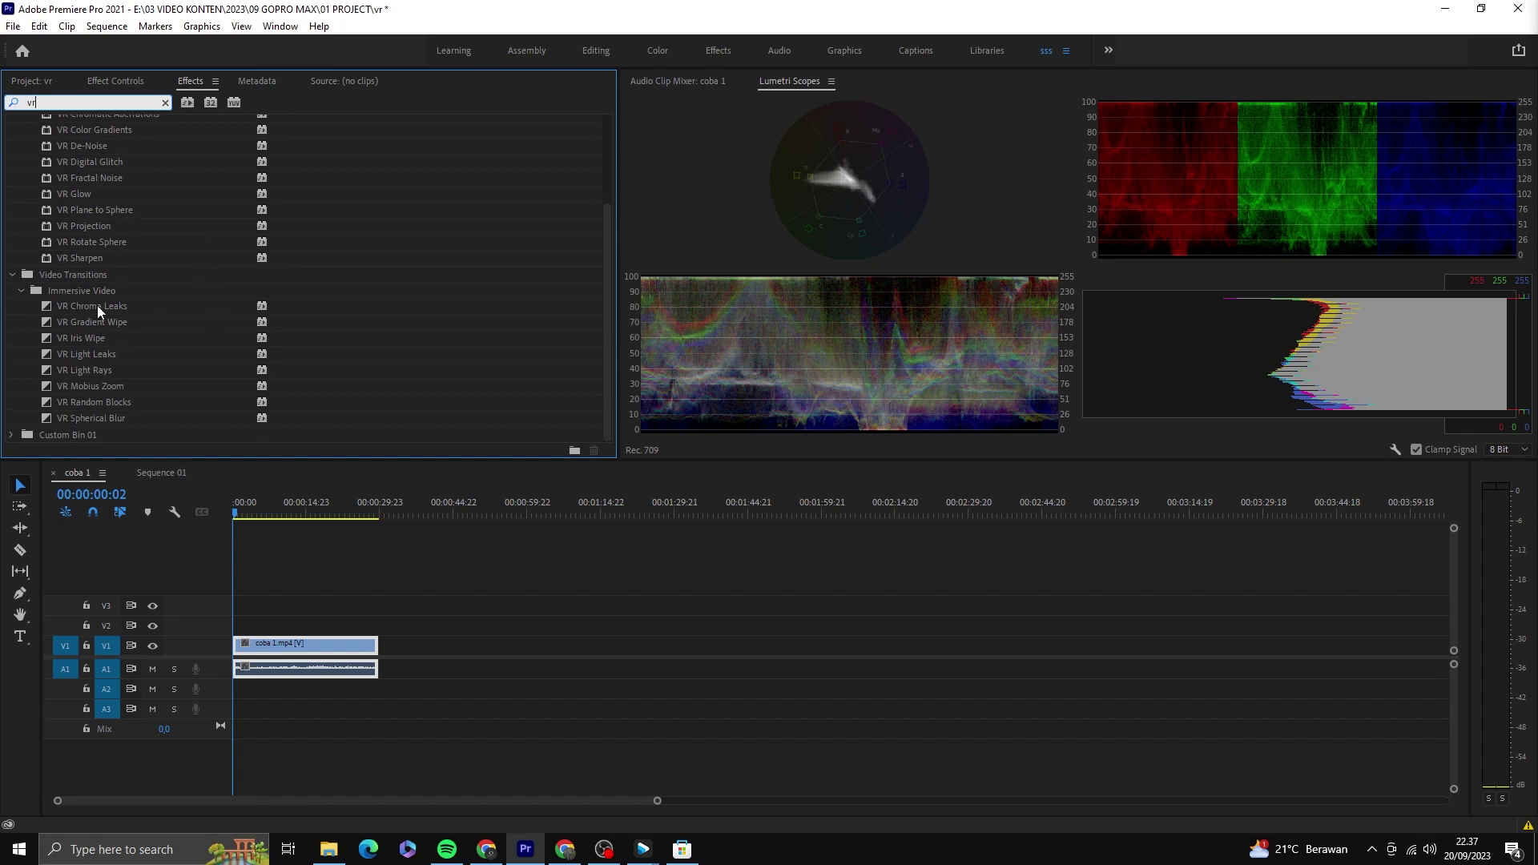
{"action": "scroll", "coordinate": [112, 307], "scroll_direction": "up", "scroll_amount": 1}
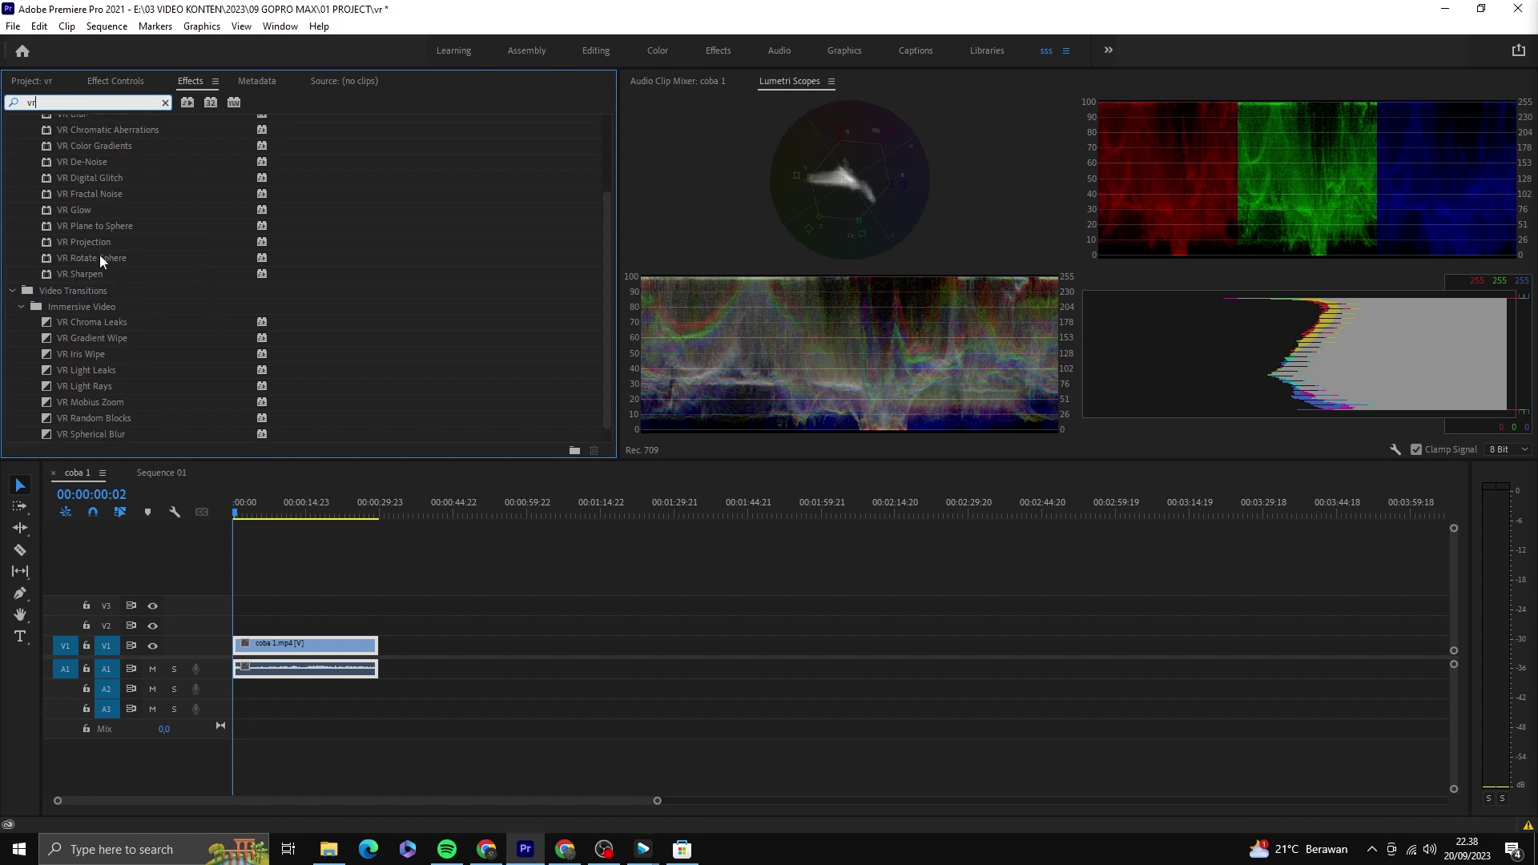
{"action": "left_click_drag", "start_coordinate": [98, 257], "coordinate": [307, 645]}
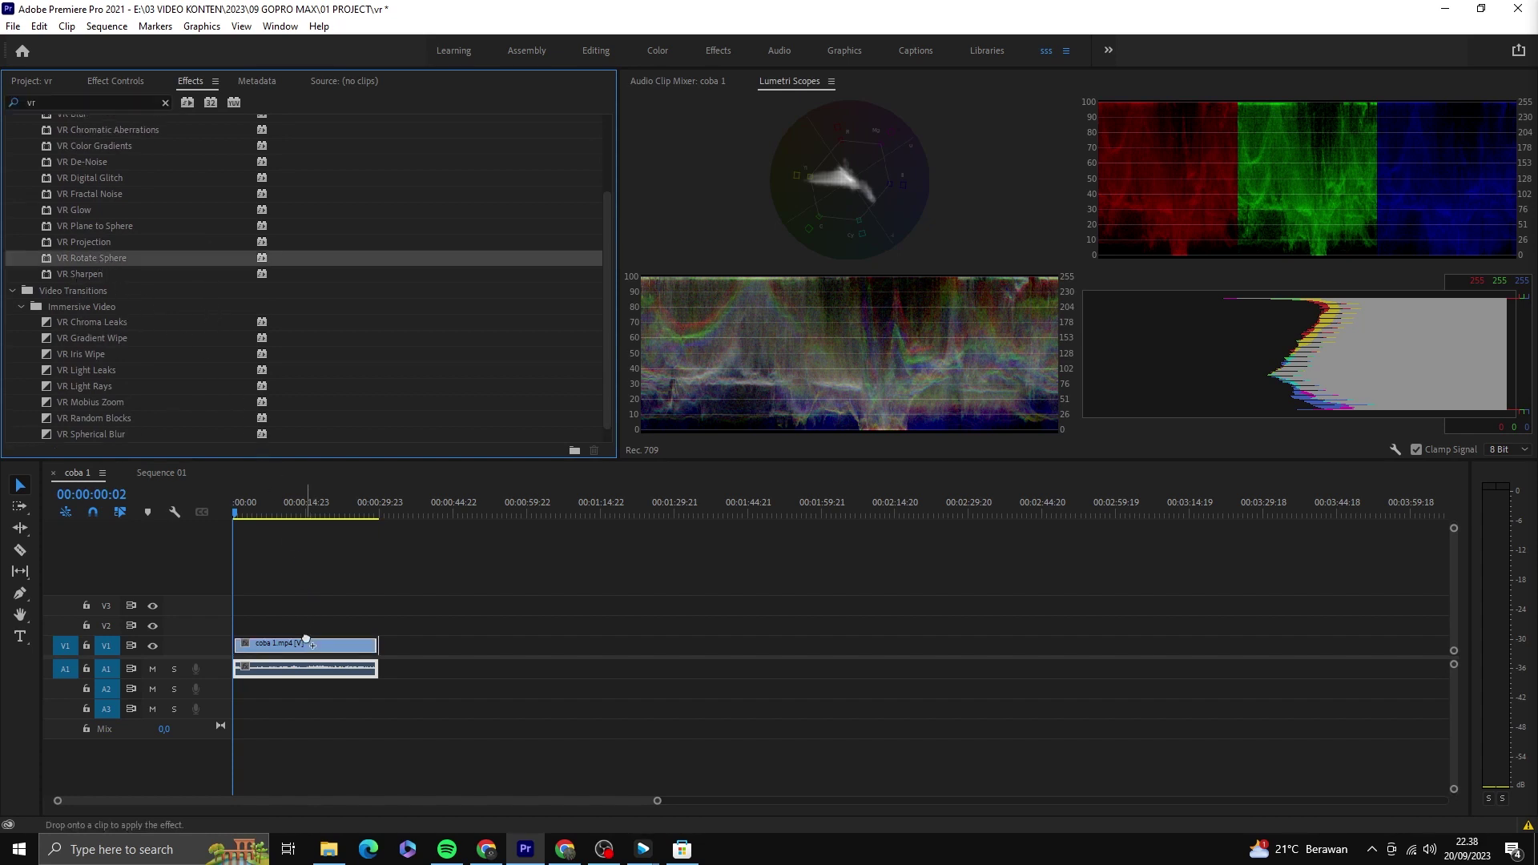
Set the VR Rotate Sphere tilt to 16 degrees in Effect Controls.
{"action": "left_click", "coordinate": [139, 83]}
{"action": "scroll", "coordinate": [194, 350], "scroll_direction": "down", "scroll_amount": 2}
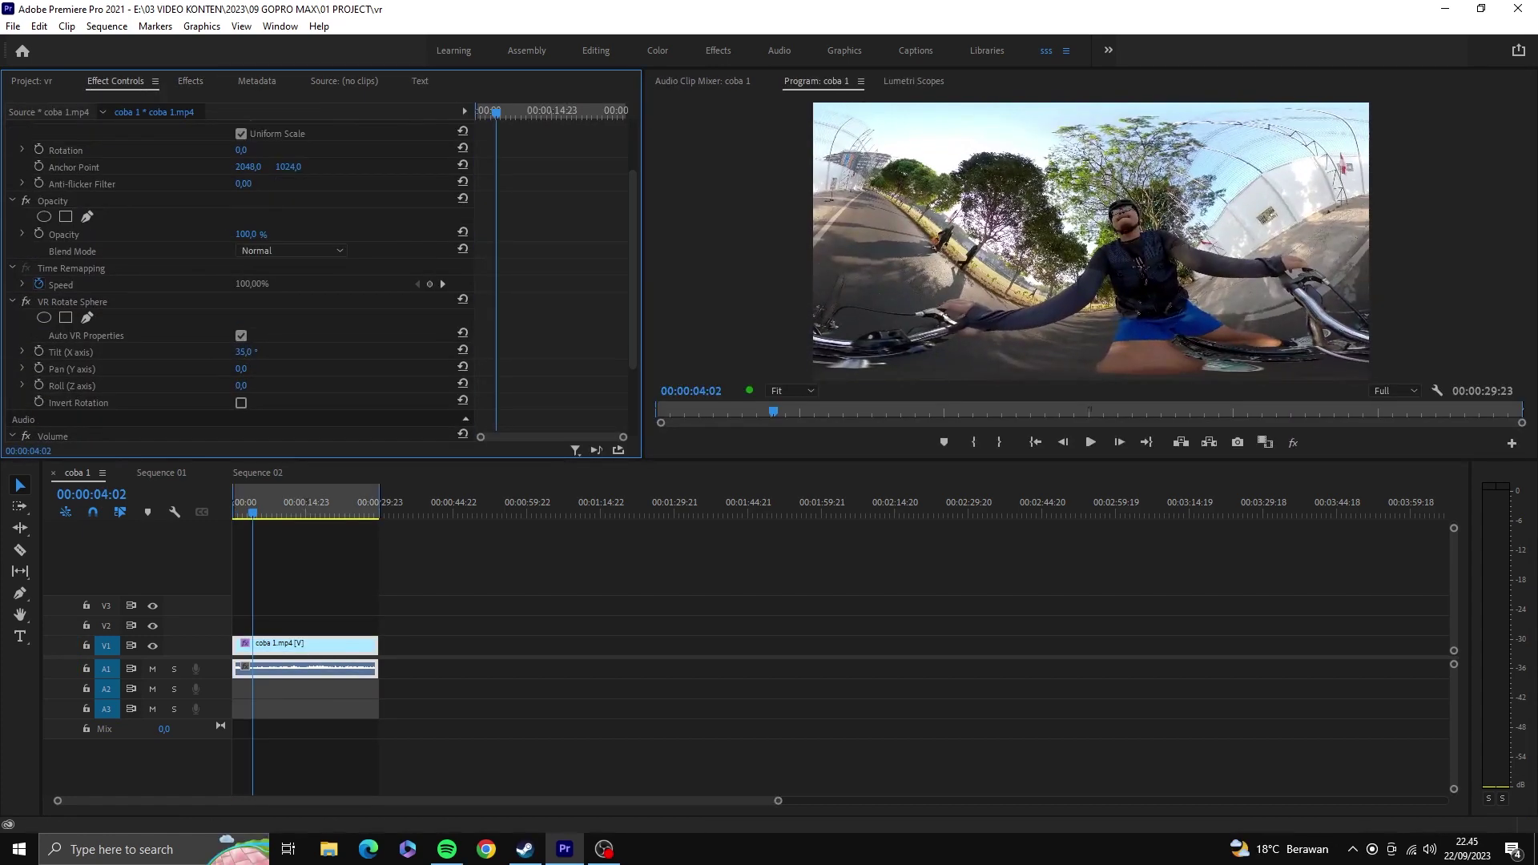
{"action": "mouse_move", "coordinate": [243, 352]}
{"action": "left_mouse_down"}
{"action": "mouse_move", "coordinate": [228, 352]}
{"action": "mouse_move", "coordinate": [232, 368]}
{"action": "left_mouse_up"}
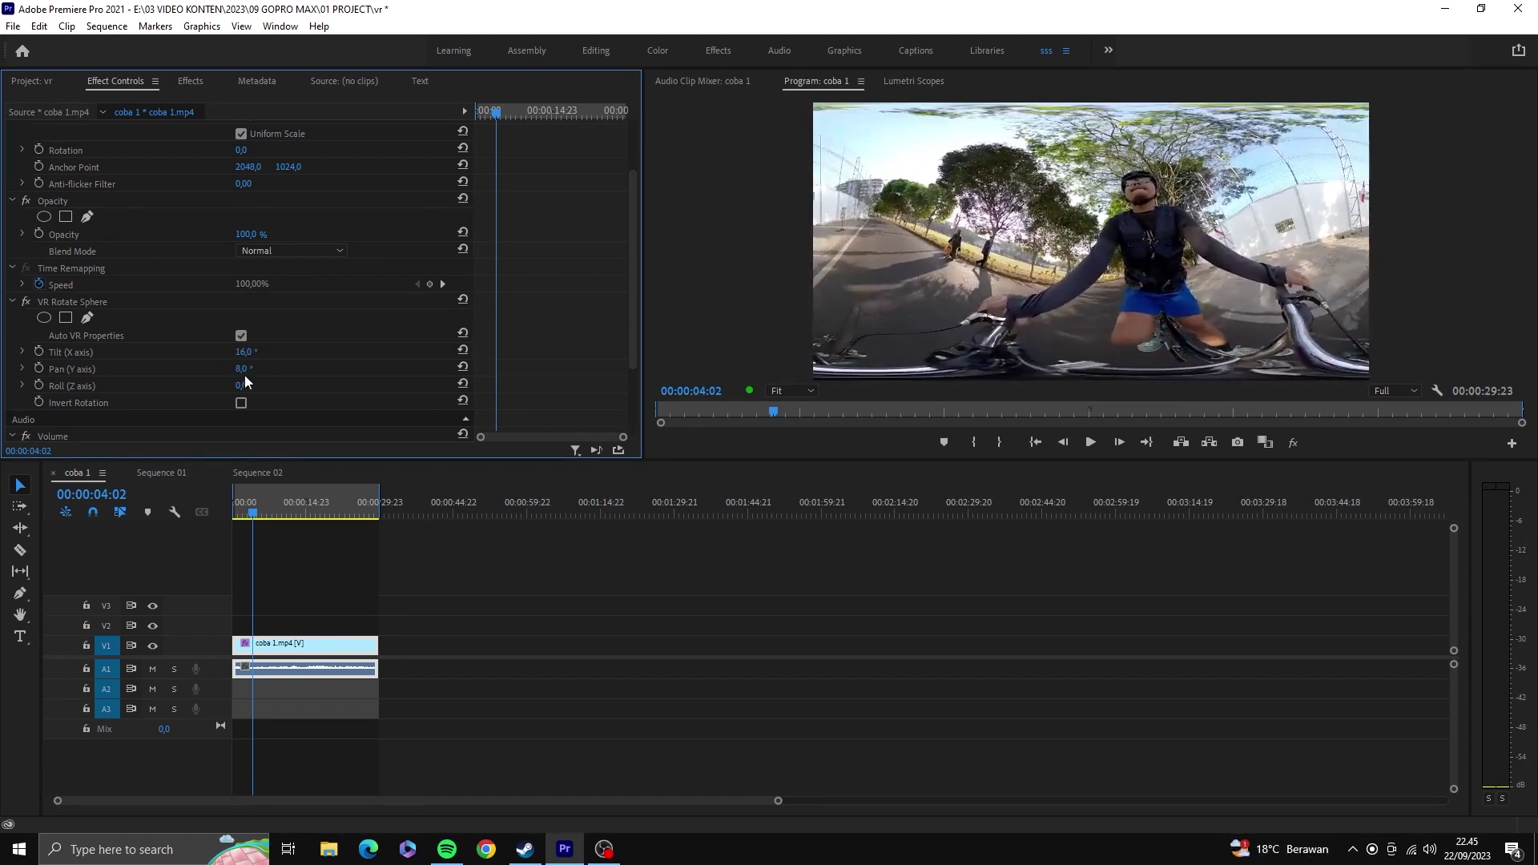
{"action": "left_click", "coordinate": [17, 28]}
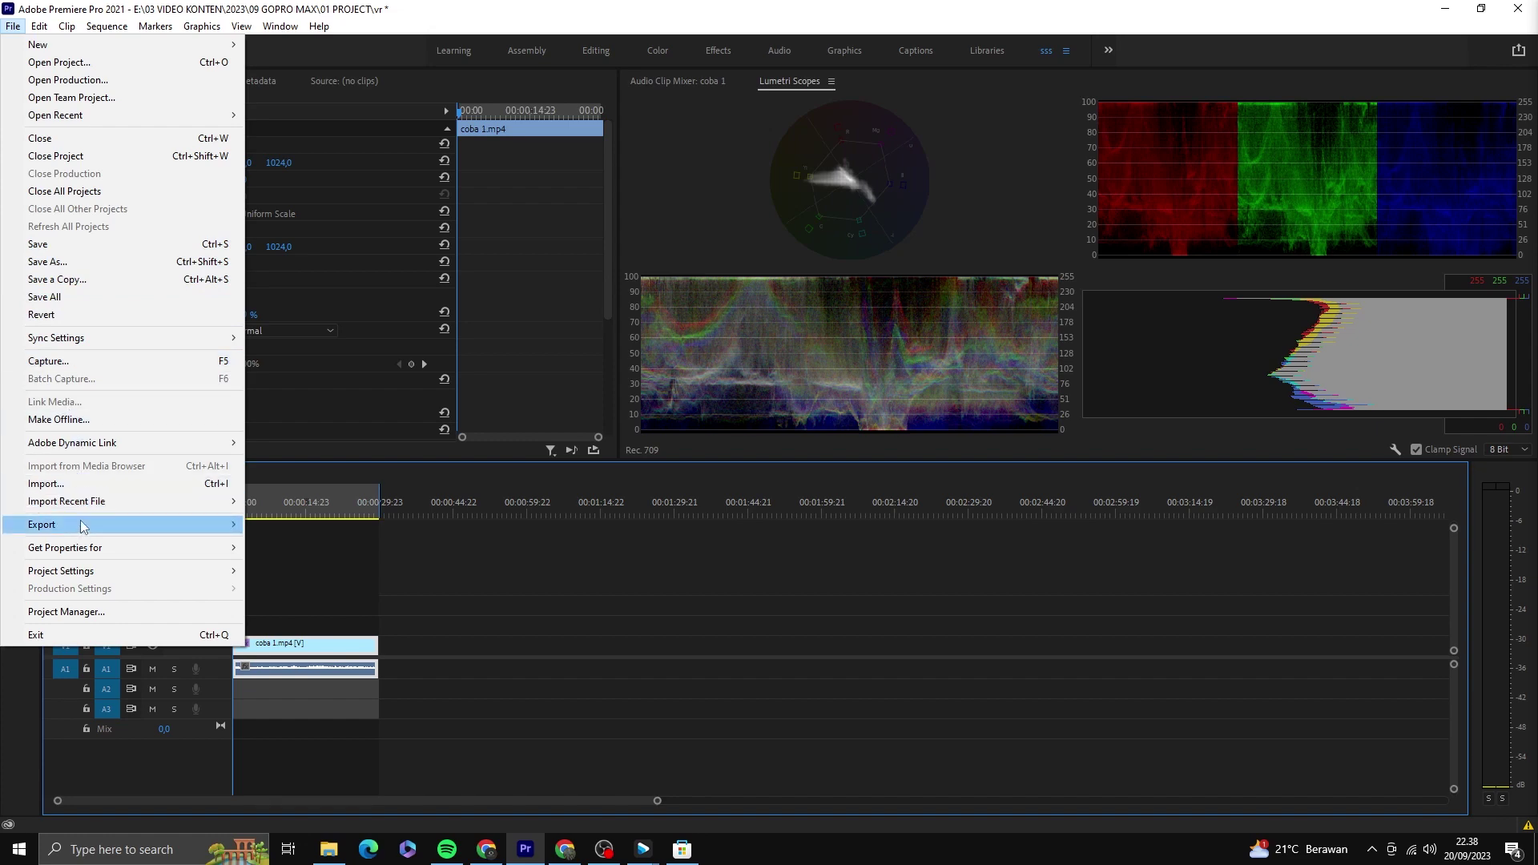
Open media export settings with the Match Source - Adaptive High Bitrate preset.
{"action": "mouse_move", "coordinate": [108, 525]}
{"action": "left_click", "coordinate": [277, 527]}
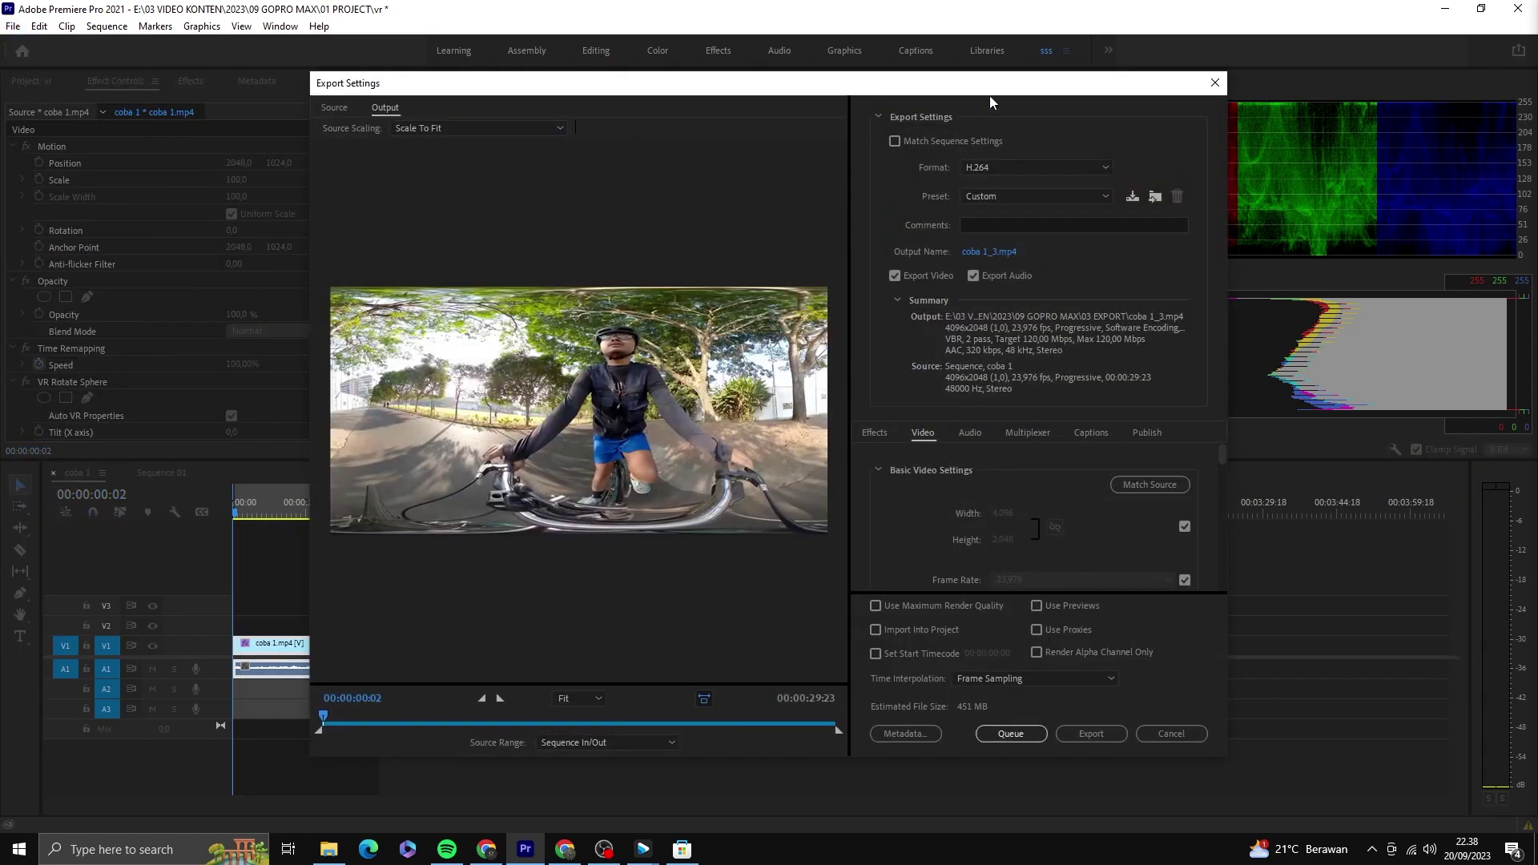
{"action": "left_click", "coordinate": [1015, 198]}
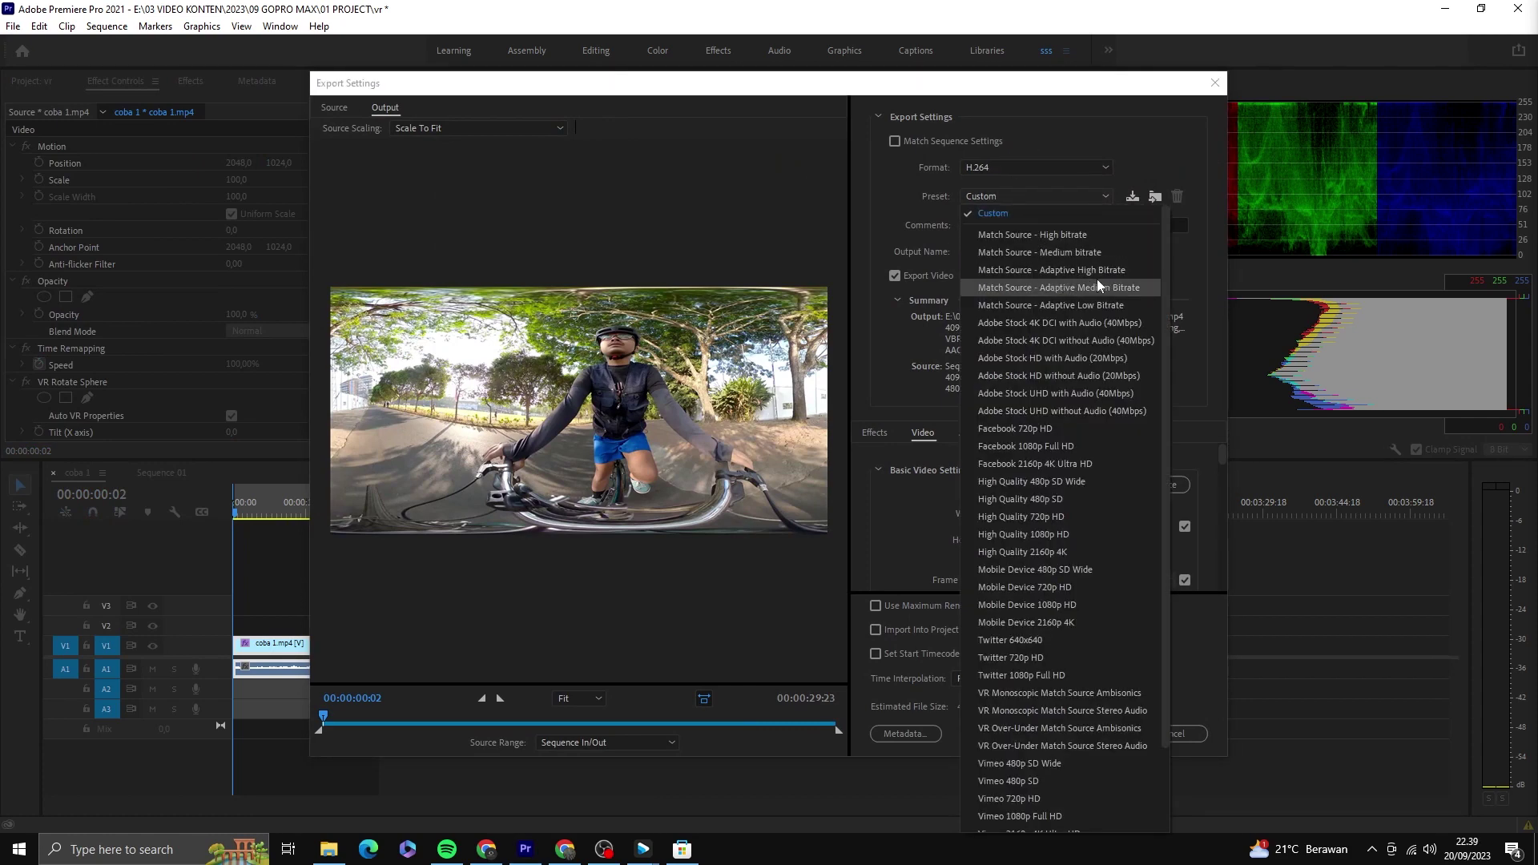
{"action": "left_click", "coordinate": [1127, 274]}
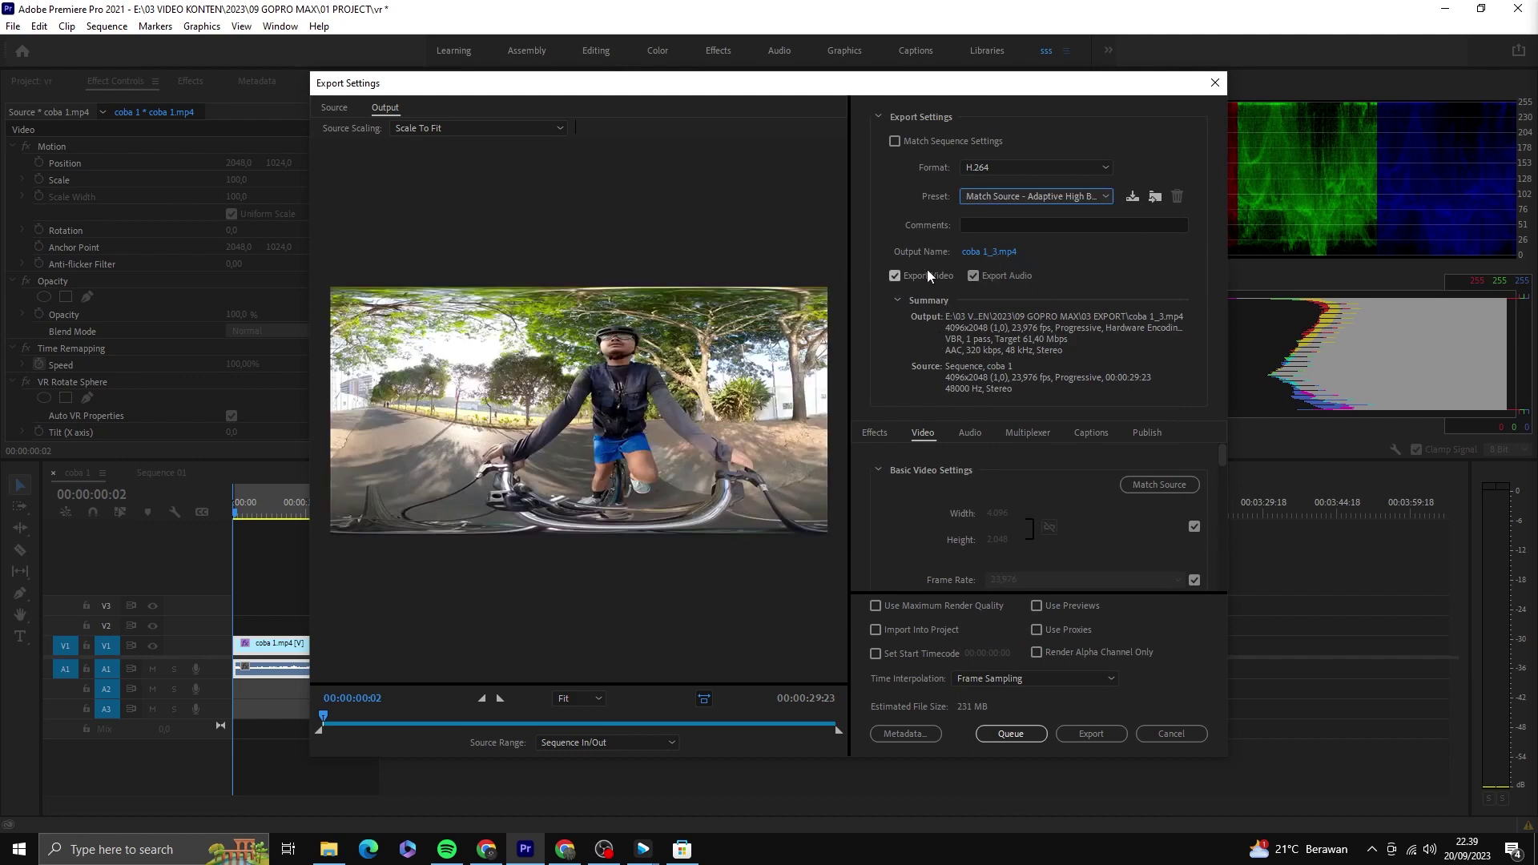
Set bitrate encoding to VBR, 2 pass with a 120 Mbps target bitrate.
{"action": "scroll", "coordinate": [913, 499], "scroll_direction": "down", "scroll_amount": 2}
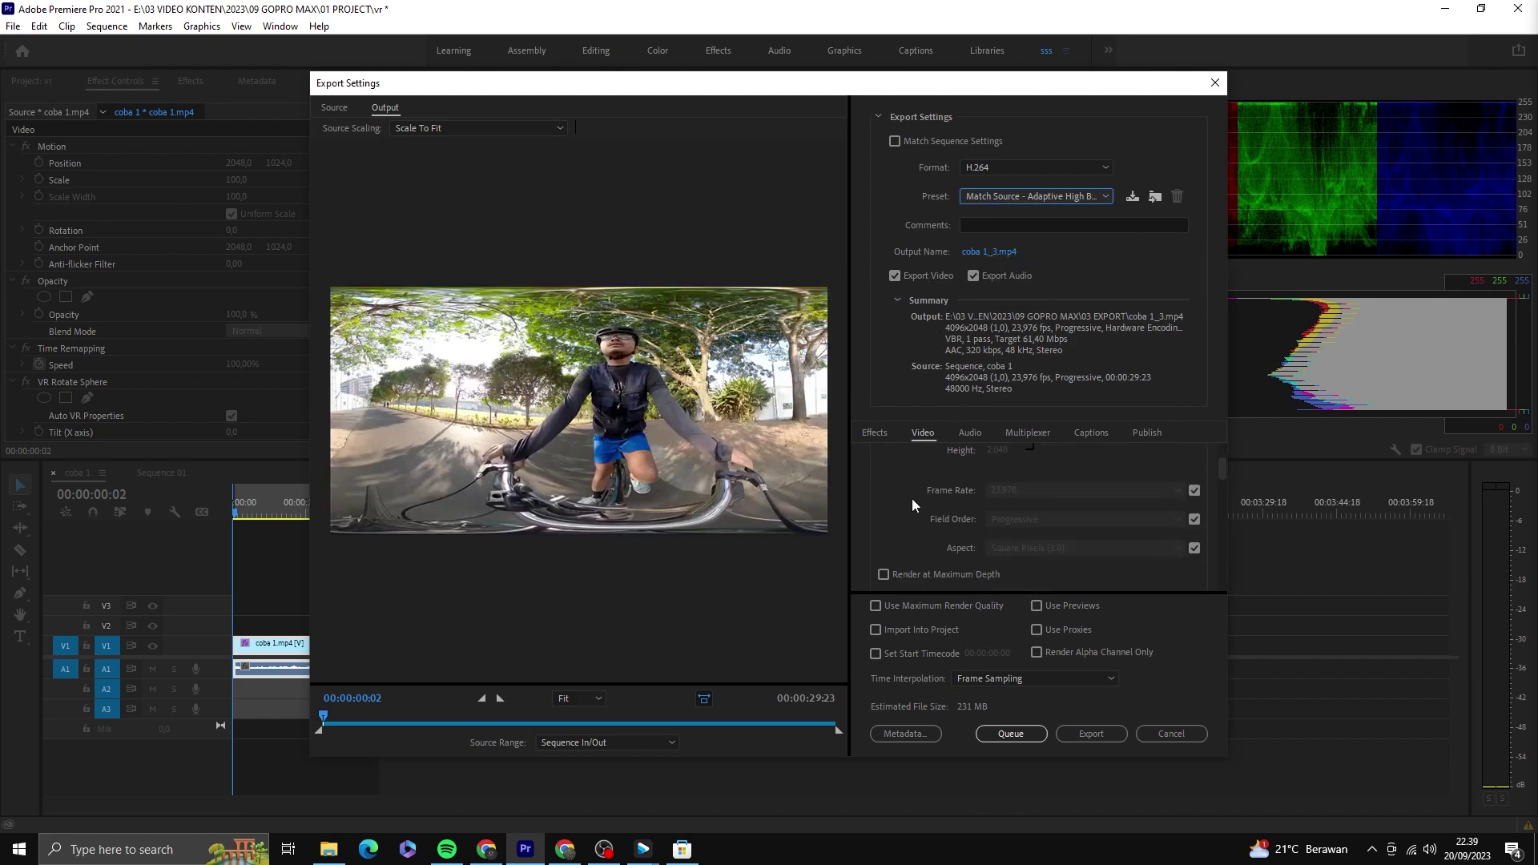
{"action": "scroll", "coordinate": [915, 513], "scroll_direction": "down", "scroll_amount": 2}
{"action": "scroll", "coordinate": [919, 507], "scroll_direction": "down", "scroll_amount": 2}
{"action": "scroll", "coordinate": [929, 502], "scroll_direction": "down", "scroll_amount": 2}
{"action": "scroll", "coordinate": [931, 500], "scroll_direction": "down", "scroll_amount": 3}
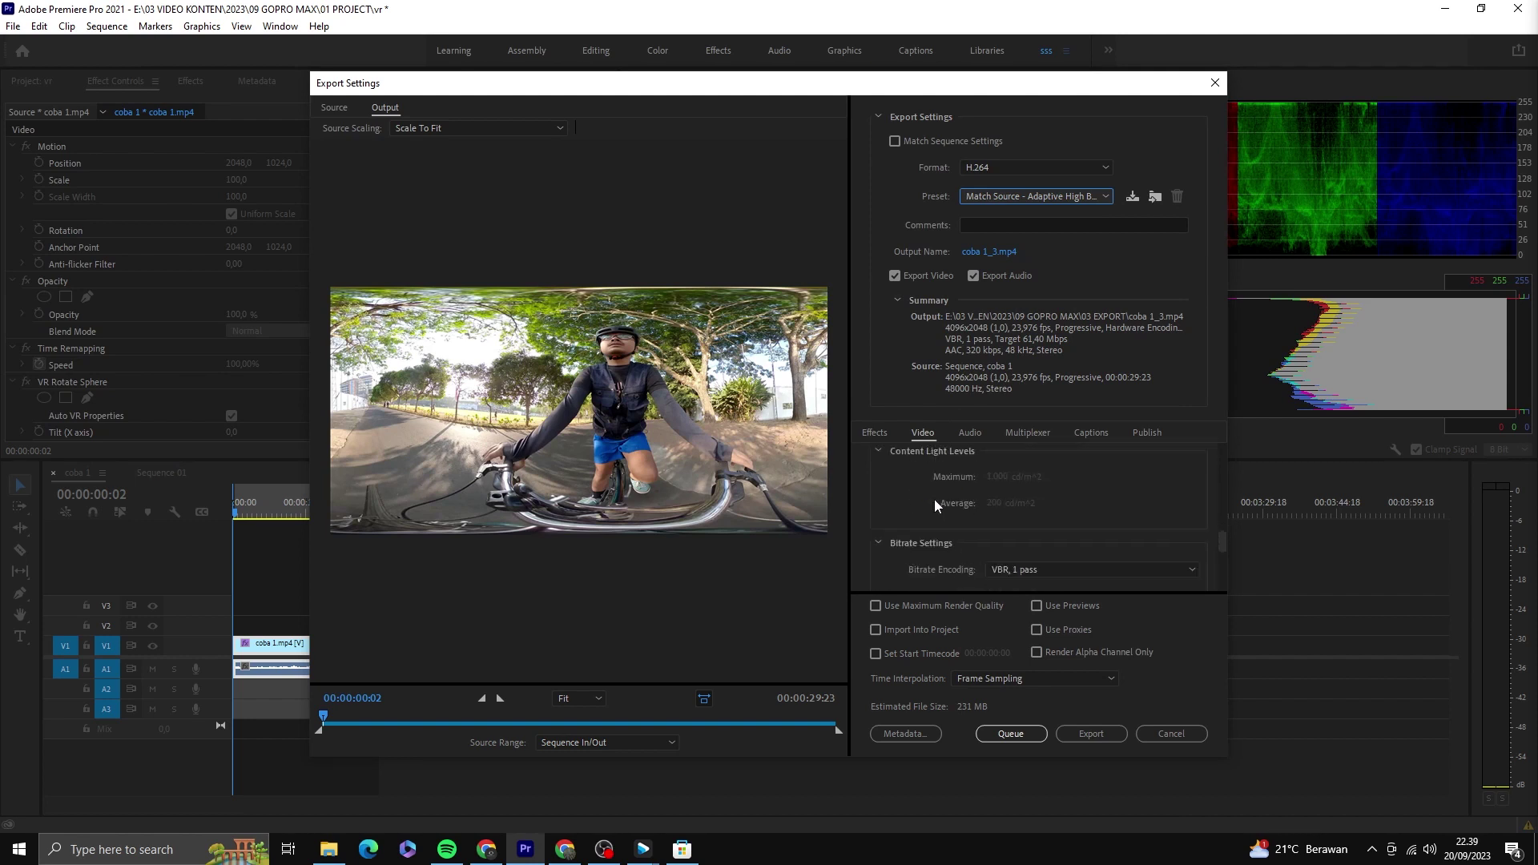
{"action": "scroll", "coordinate": [1030, 490], "scroll_direction": "down", "scroll_amount": 2}
{"action": "left_click", "coordinate": [1089, 480]}
{"action": "left_click", "coordinate": [1058, 531]}
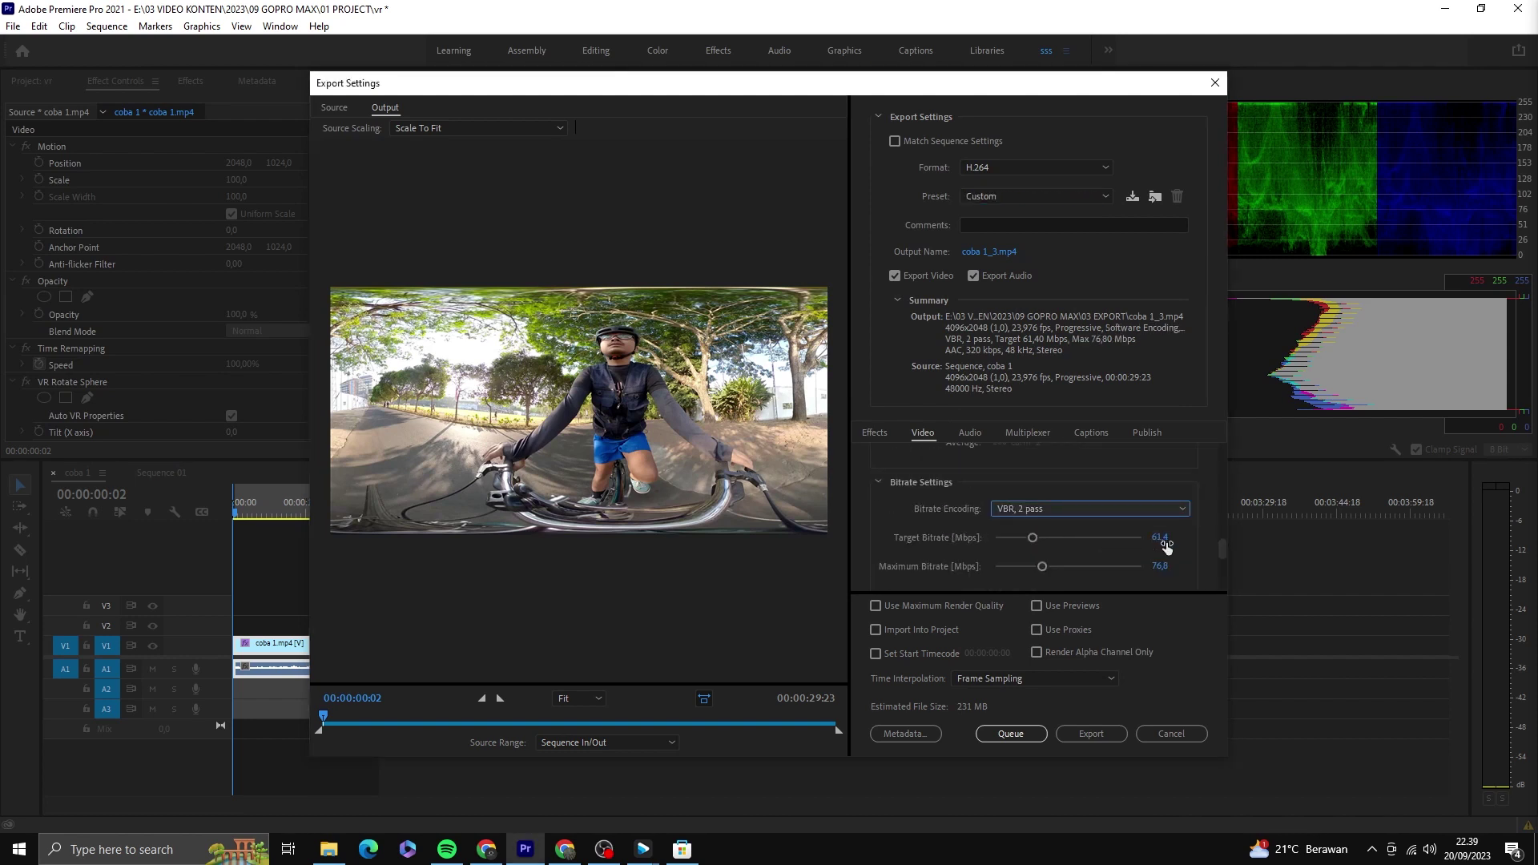
{"action": "scroll", "coordinate": [1148, 536], "scroll_direction": "down", "scroll_amount": 1}
{"action": "left_click", "coordinate": [1166, 493]}
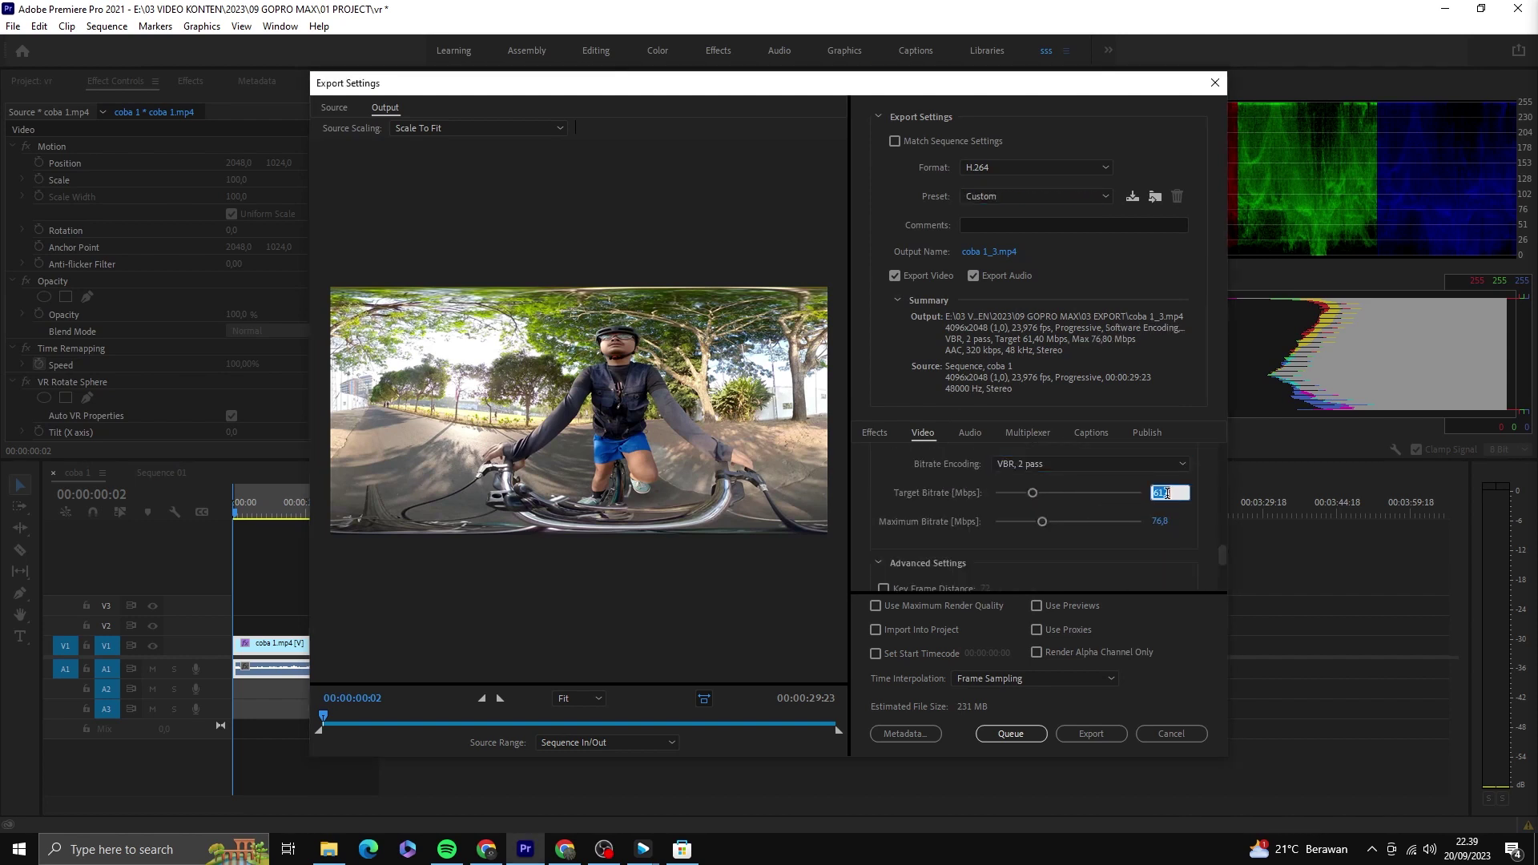
{"action": "type", "text": "120"}
{"action": "key", "text": "Return"}
Start encoding coba 1_3.mp4 as a 4096x2048 H.264 VR video.
{"action": "scroll", "coordinate": [881, 508], "scroll_direction": "down", "scroll_amount": 1}
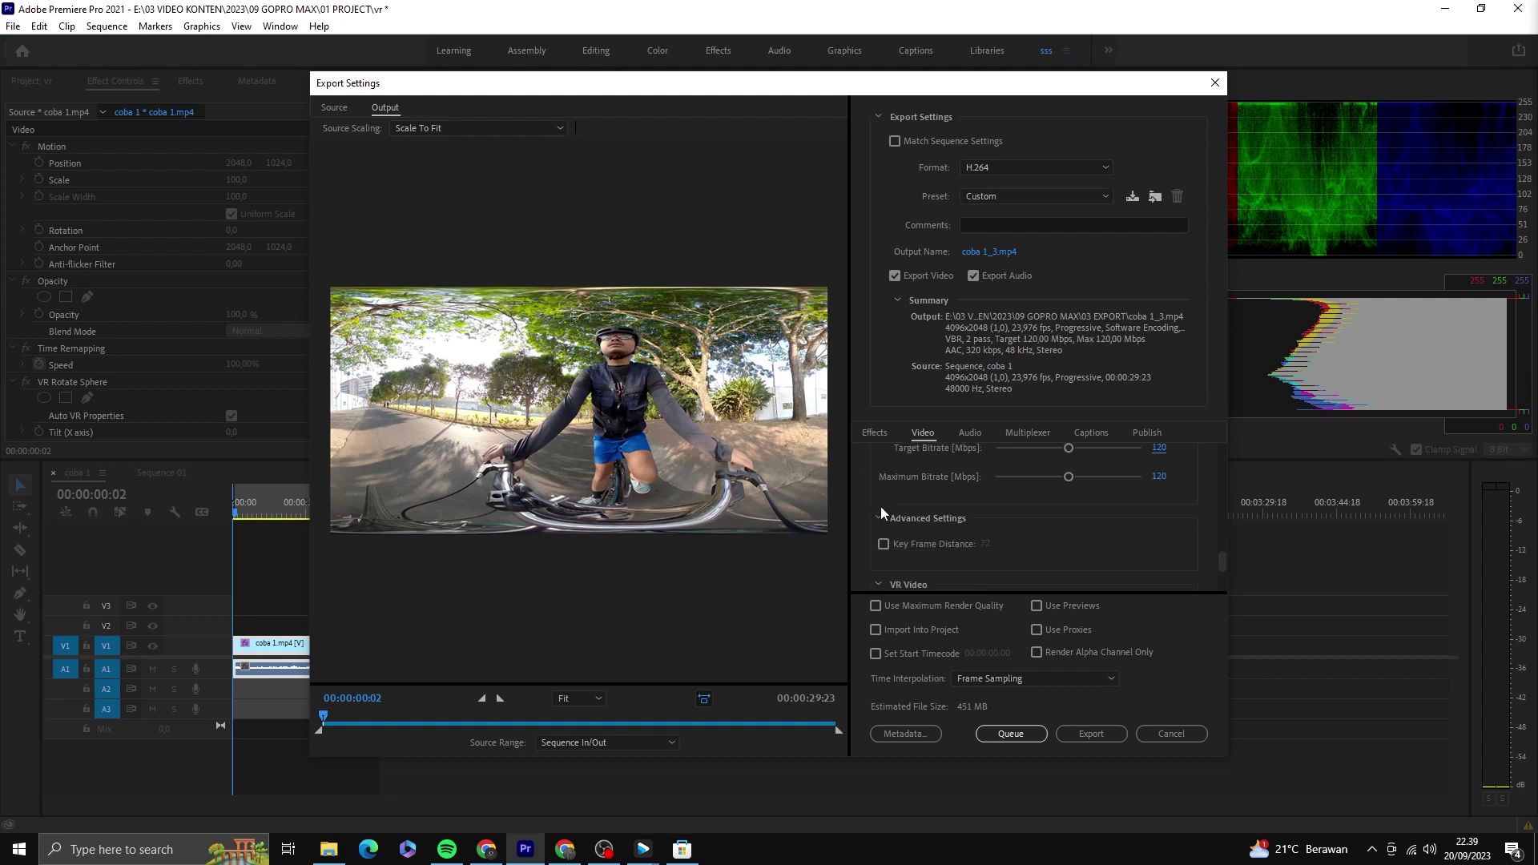
{"action": "scroll", "coordinate": [1014, 494], "scroll_direction": "down", "scroll_amount": 1}
{"action": "scroll", "coordinate": [995, 501], "scroll_direction": "down", "scroll_amount": 2}
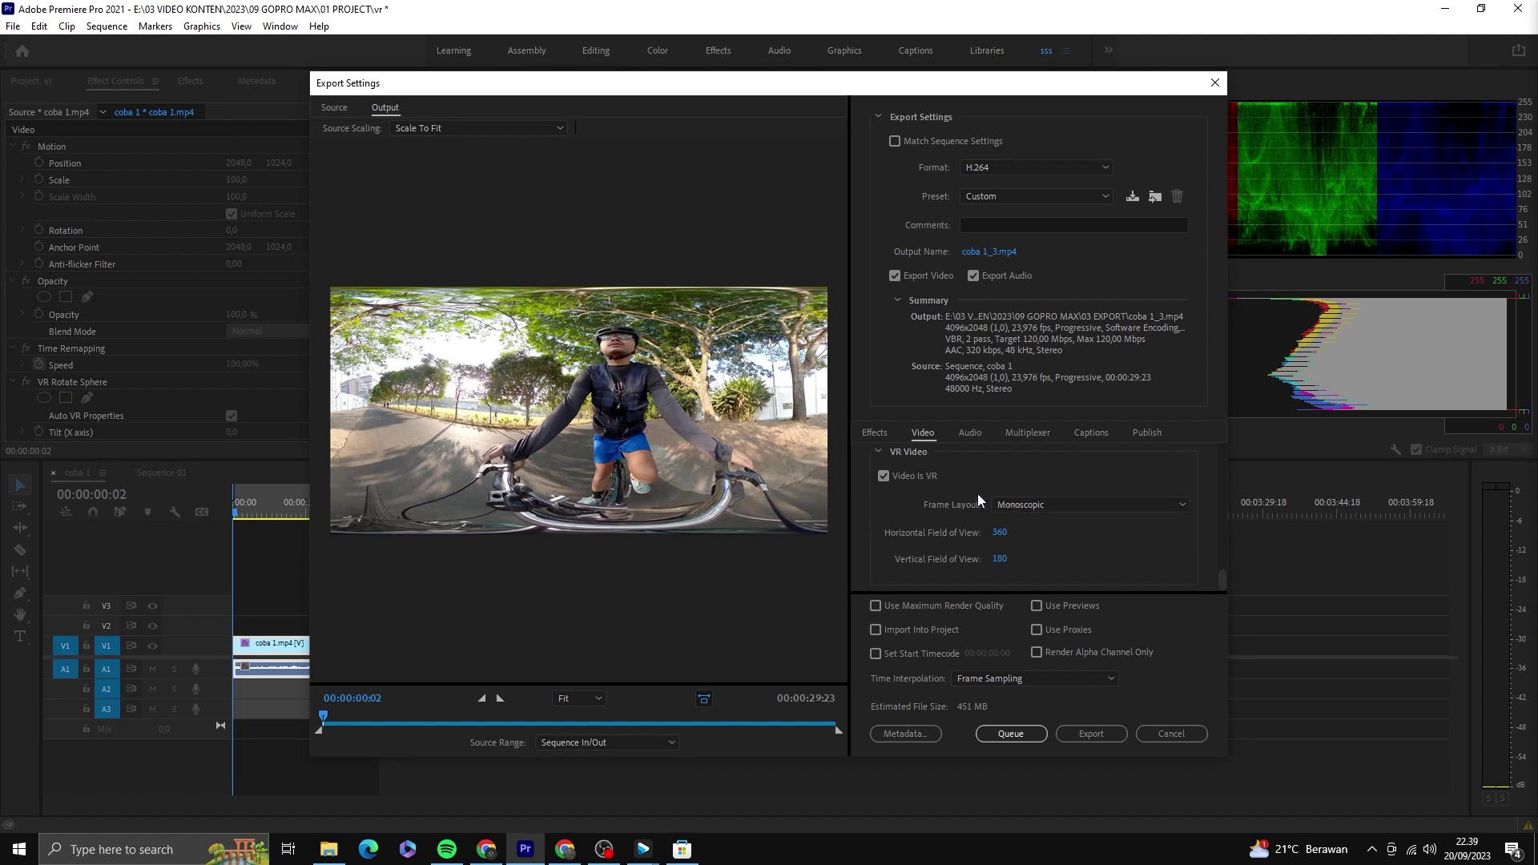
{"action": "left_click", "coordinate": [1089, 738]}
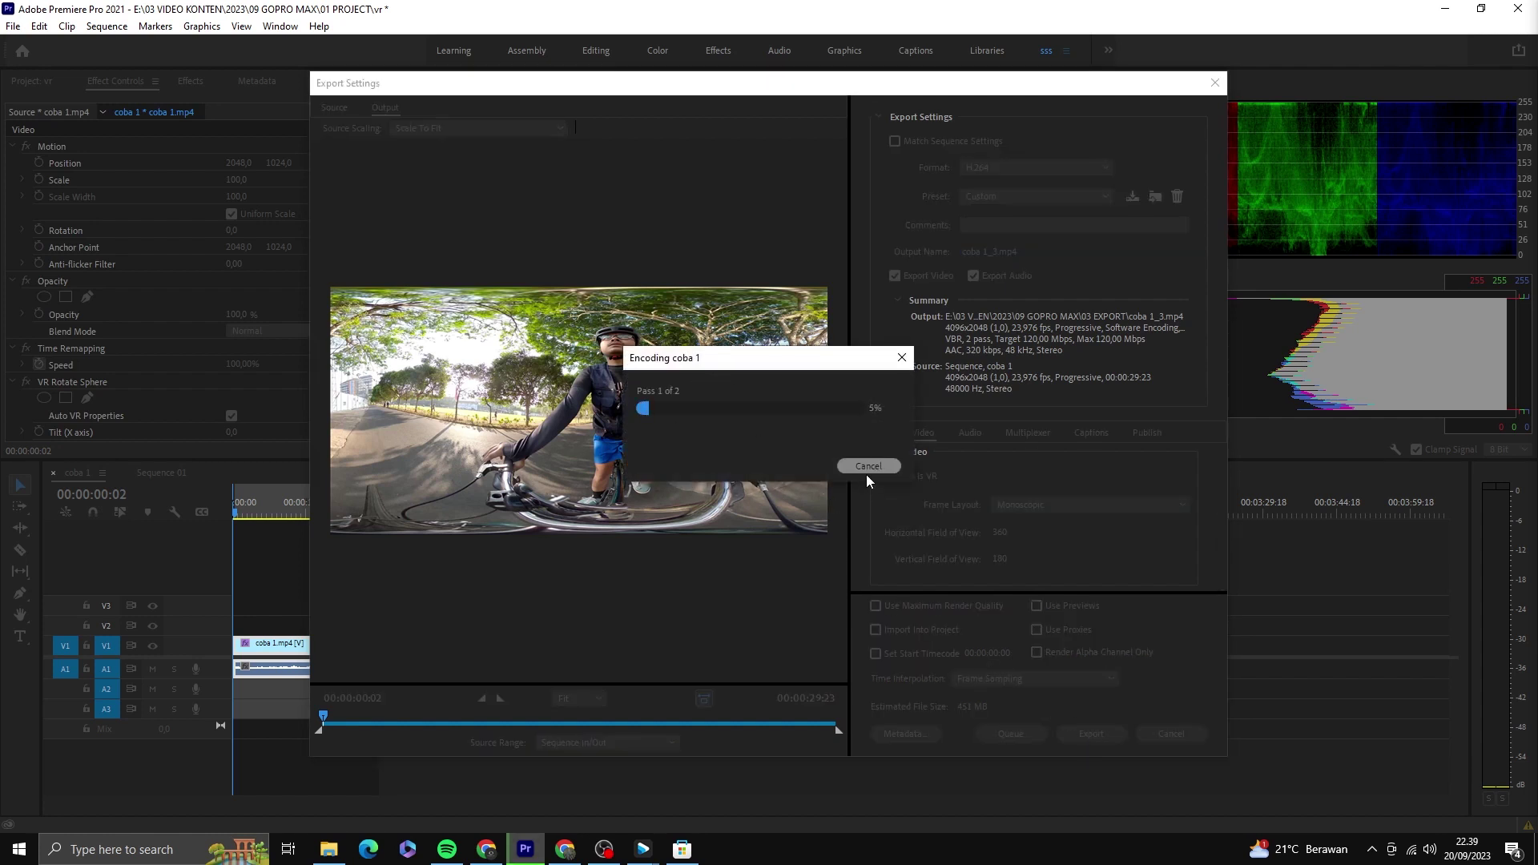
{"action": "key", "text": "alt+Tab"}
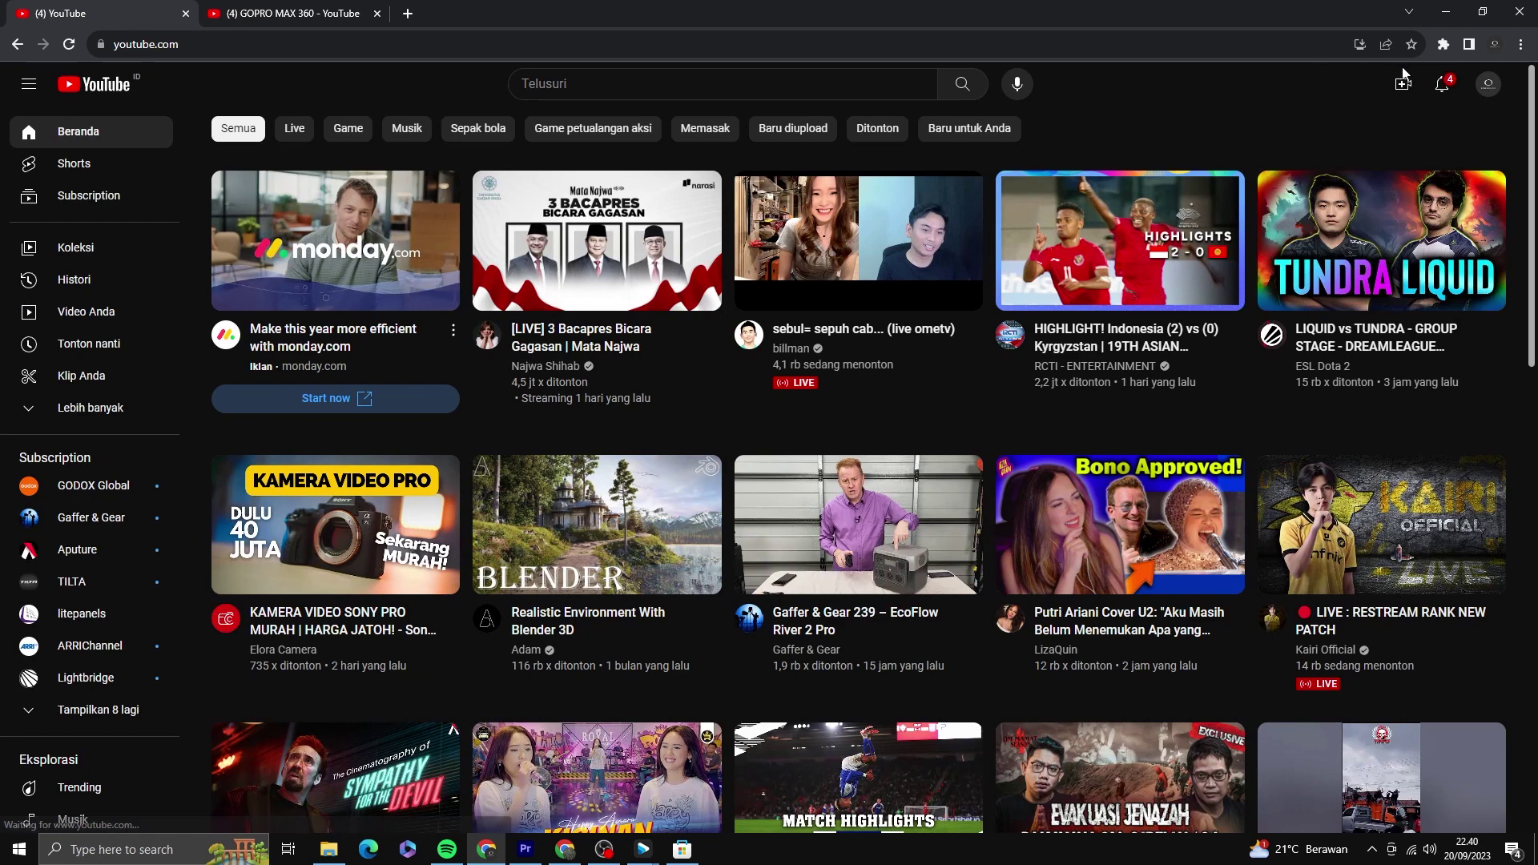
Upload the okeee jd video file through YouTube Studio's Create > Upload video.
{"action": "left_click", "coordinate": [1402, 83]}
{"action": "left_click", "coordinate": [1344, 125]}
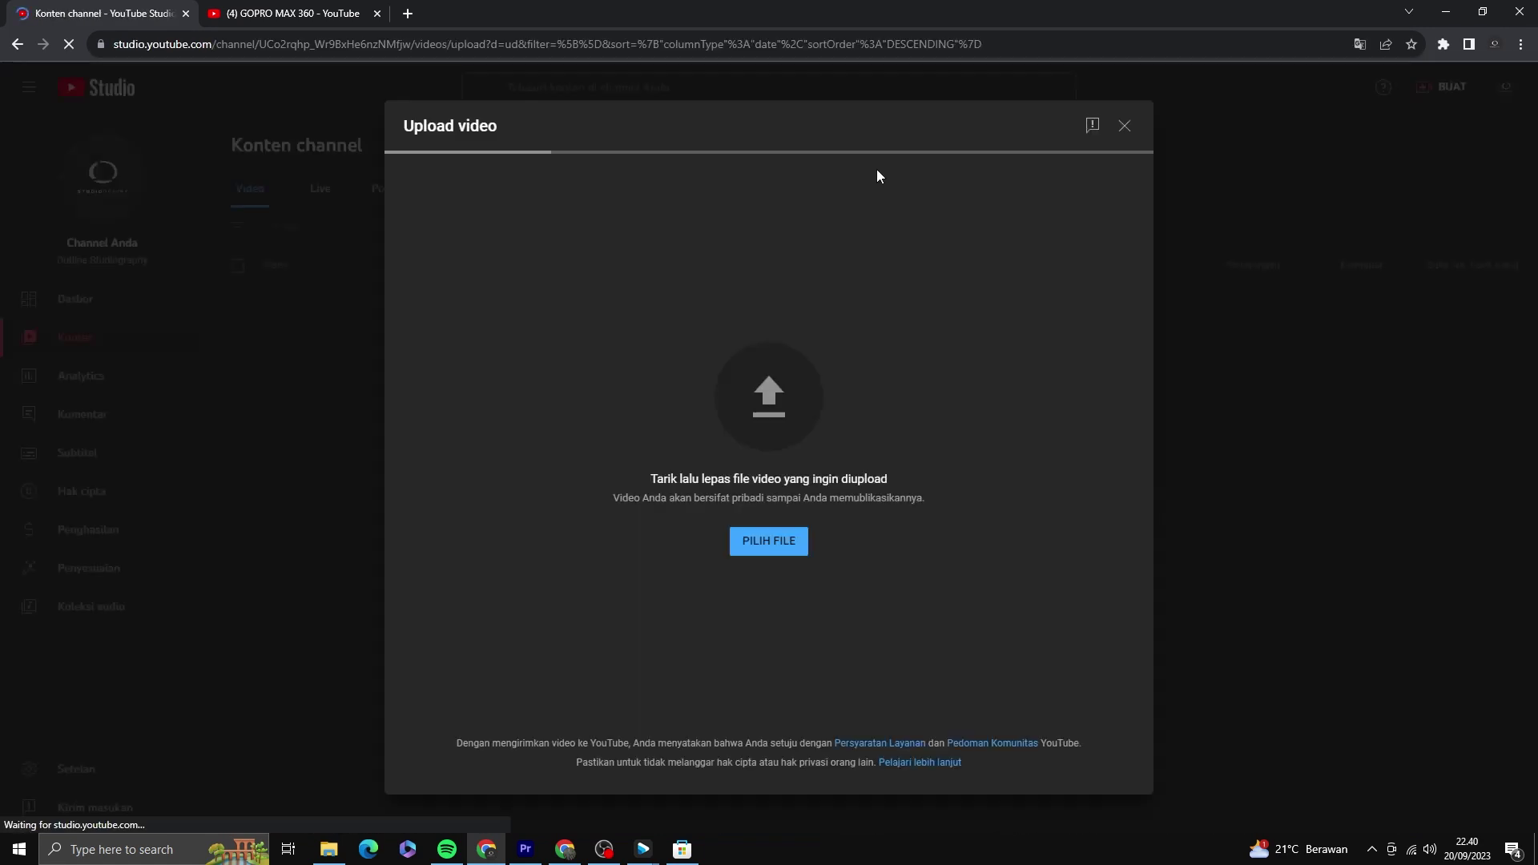
{"action": "left_click", "coordinate": [775, 558]}
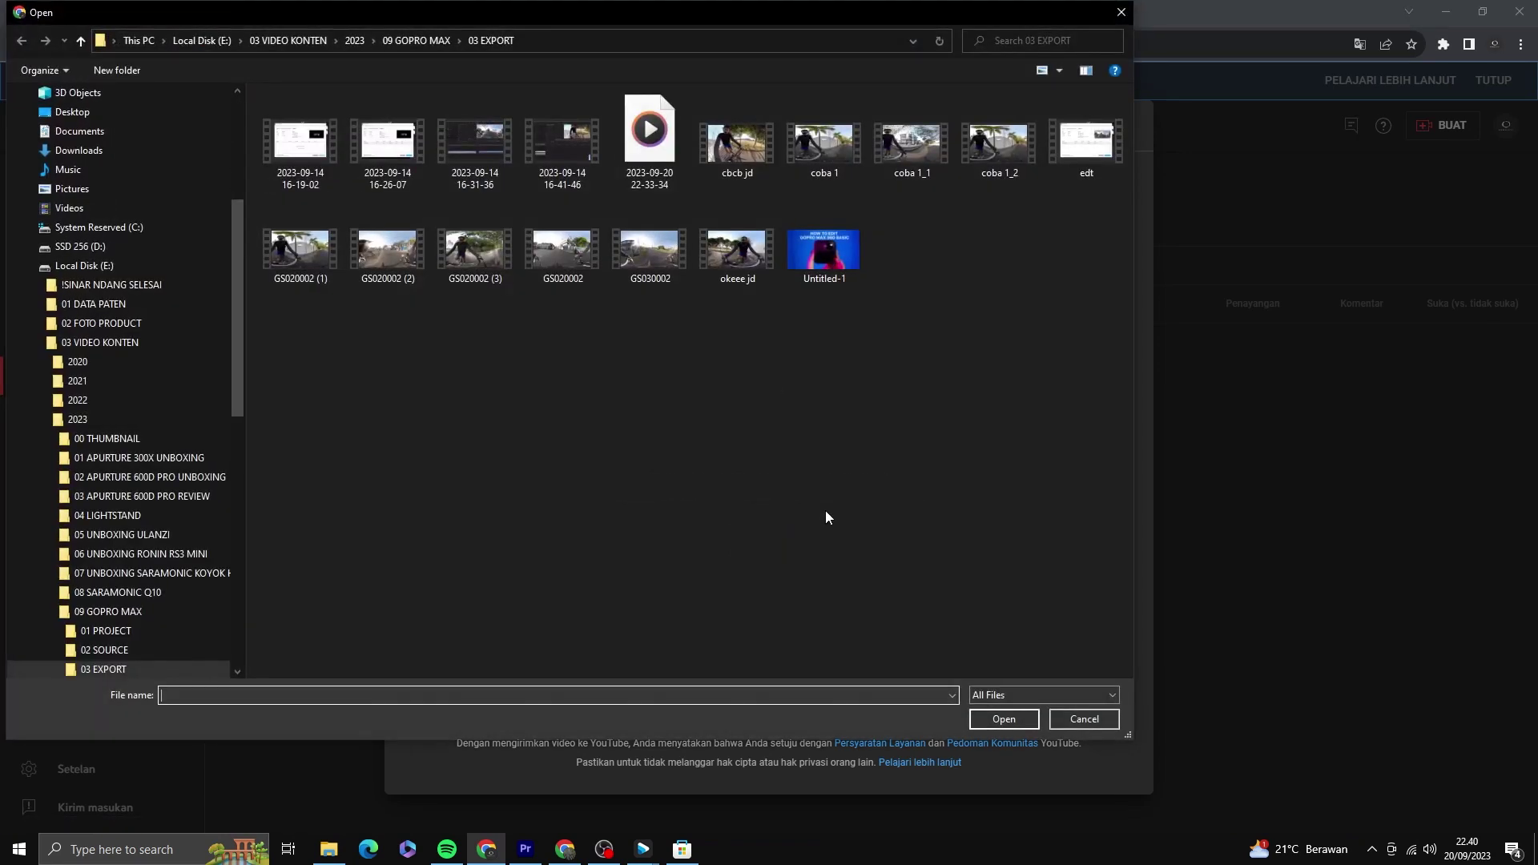
{"action": "left_click", "coordinate": [723, 261]}
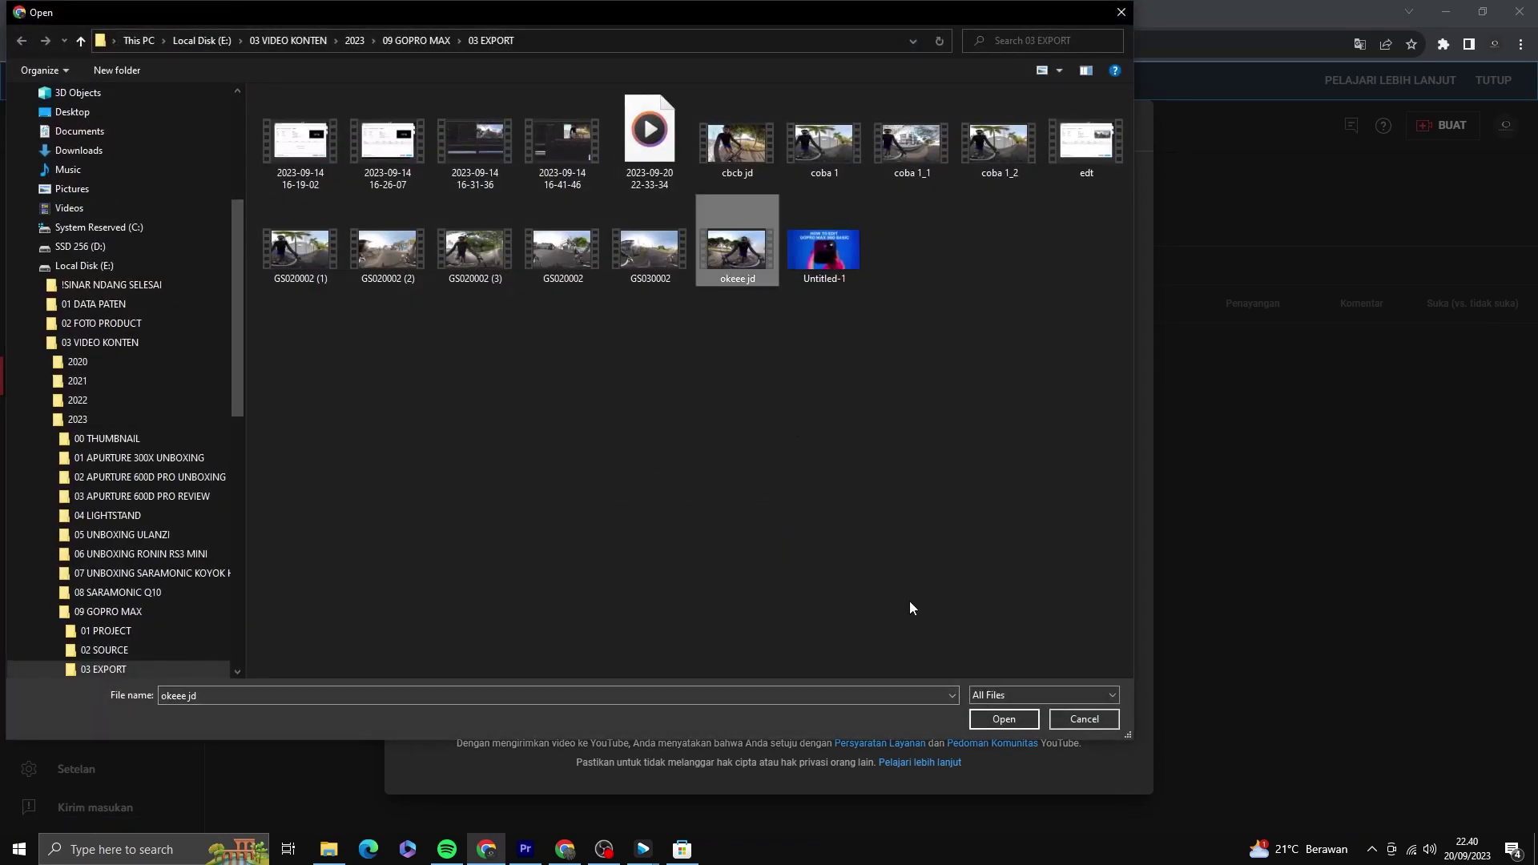
{"action": "left_click", "coordinate": [984, 719]}
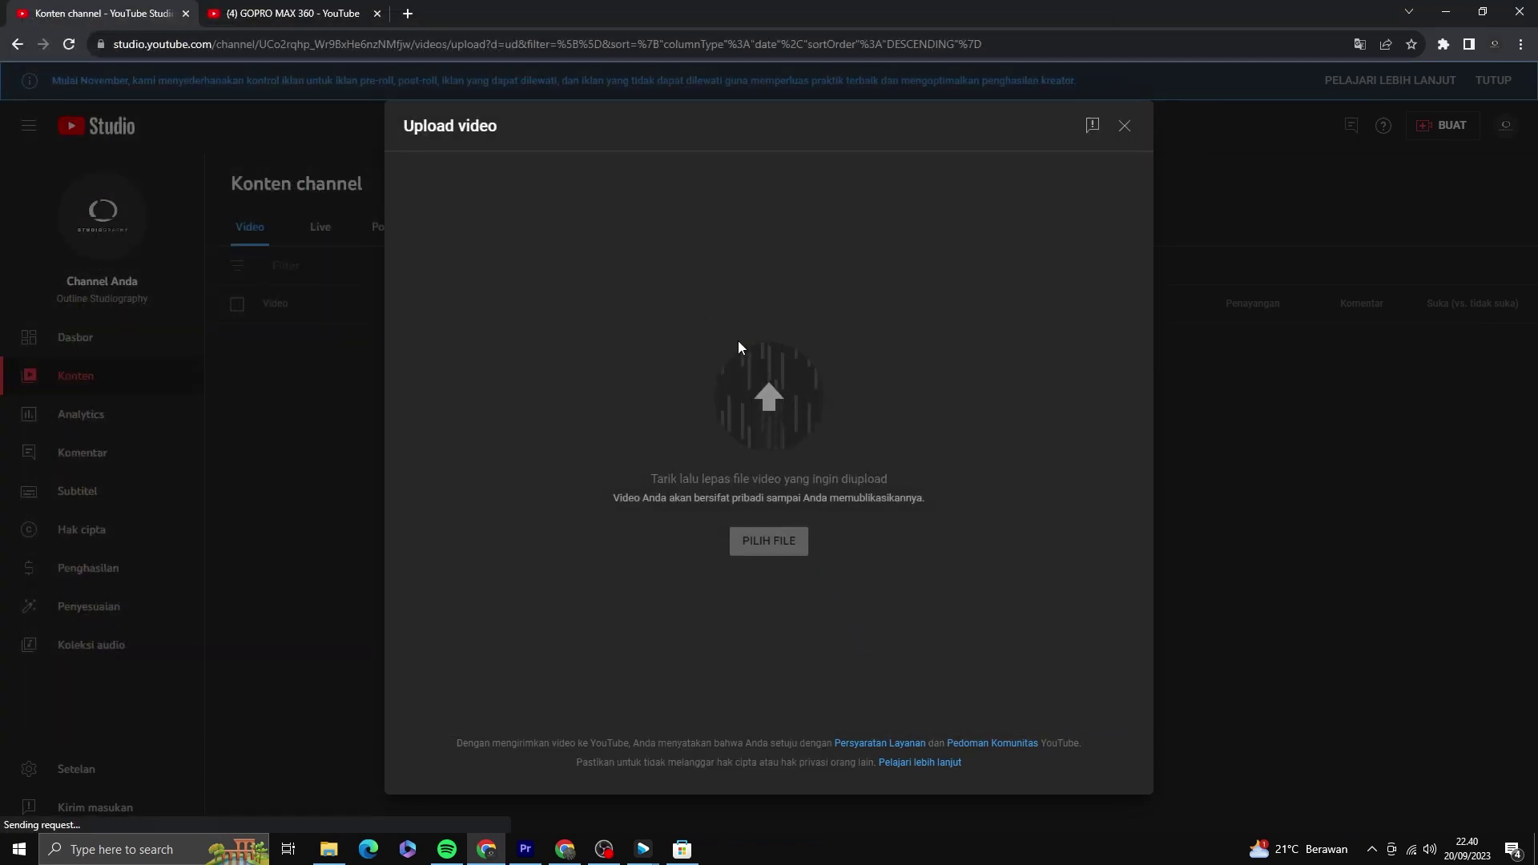
{"action": "key", "text": "ctrl+Tab"}
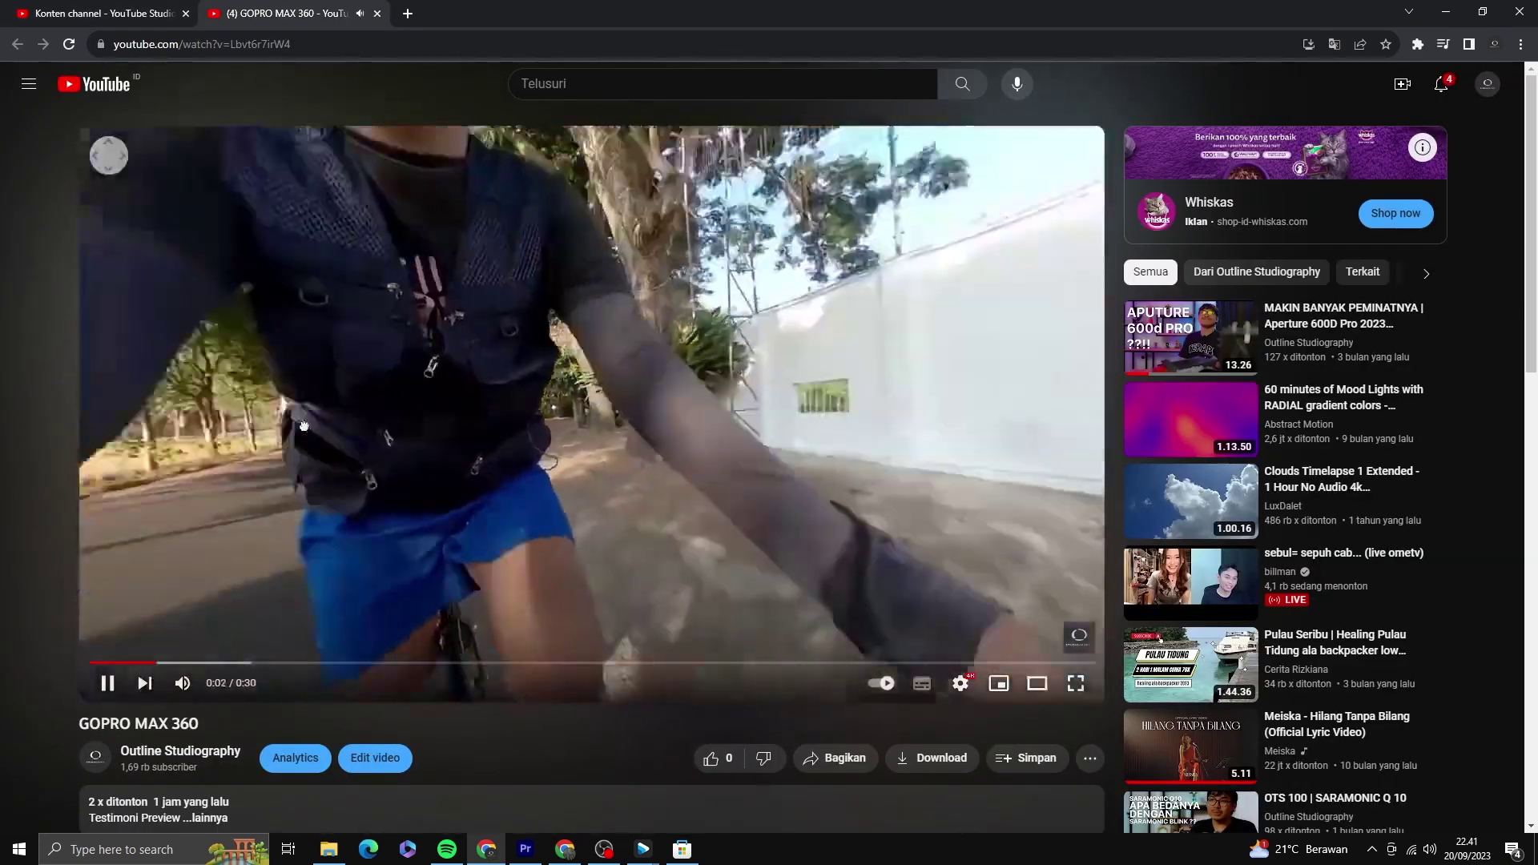
Look around the GOPRO MAX 360 scene toward the road and roadside, then cancel autoplay.
{"action": "mouse_move", "coordinate": [304, 426]}
{"action": "left_mouse_down"}
{"action": "mouse_move", "coordinate": [504, 235]}
{"action": "mouse_move", "coordinate": [692, 443]}
{"action": "mouse_move", "coordinate": [603, 444]}
{"action": "mouse_move", "coordinate": [649, 514]}
{"action": "mouse_move", "coordinate": [481, 483]}
{"action": "left_mouse_up"}
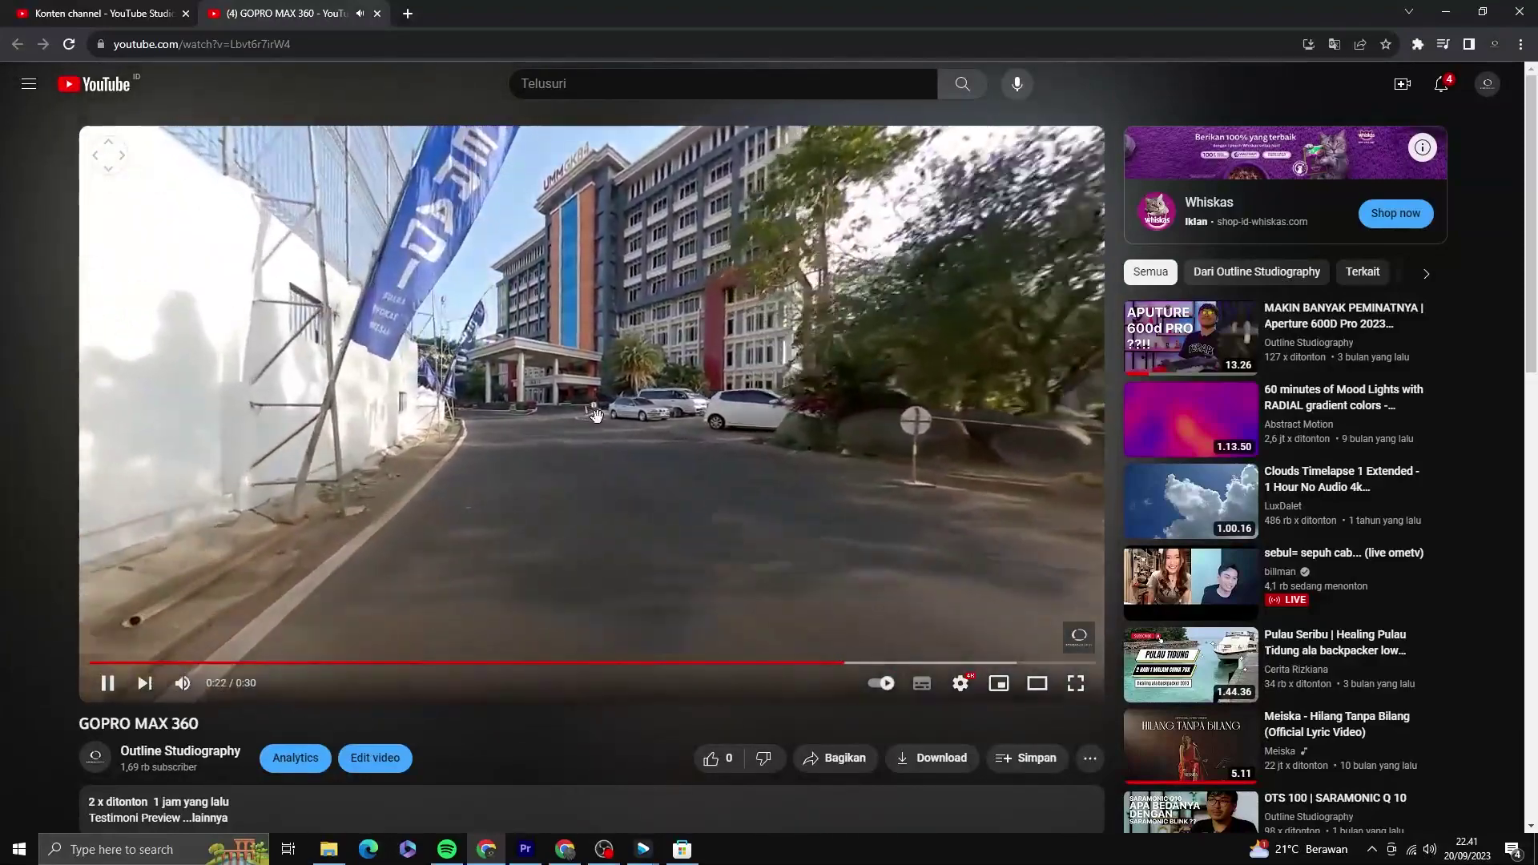
{"action": "left_click_drag", "start_coordinate": [595, 414], "coordinate": [694, 408]}
{"action": "left_click_drag", "start_coordinate": [546, 484], "coordinate": [566, 354]}
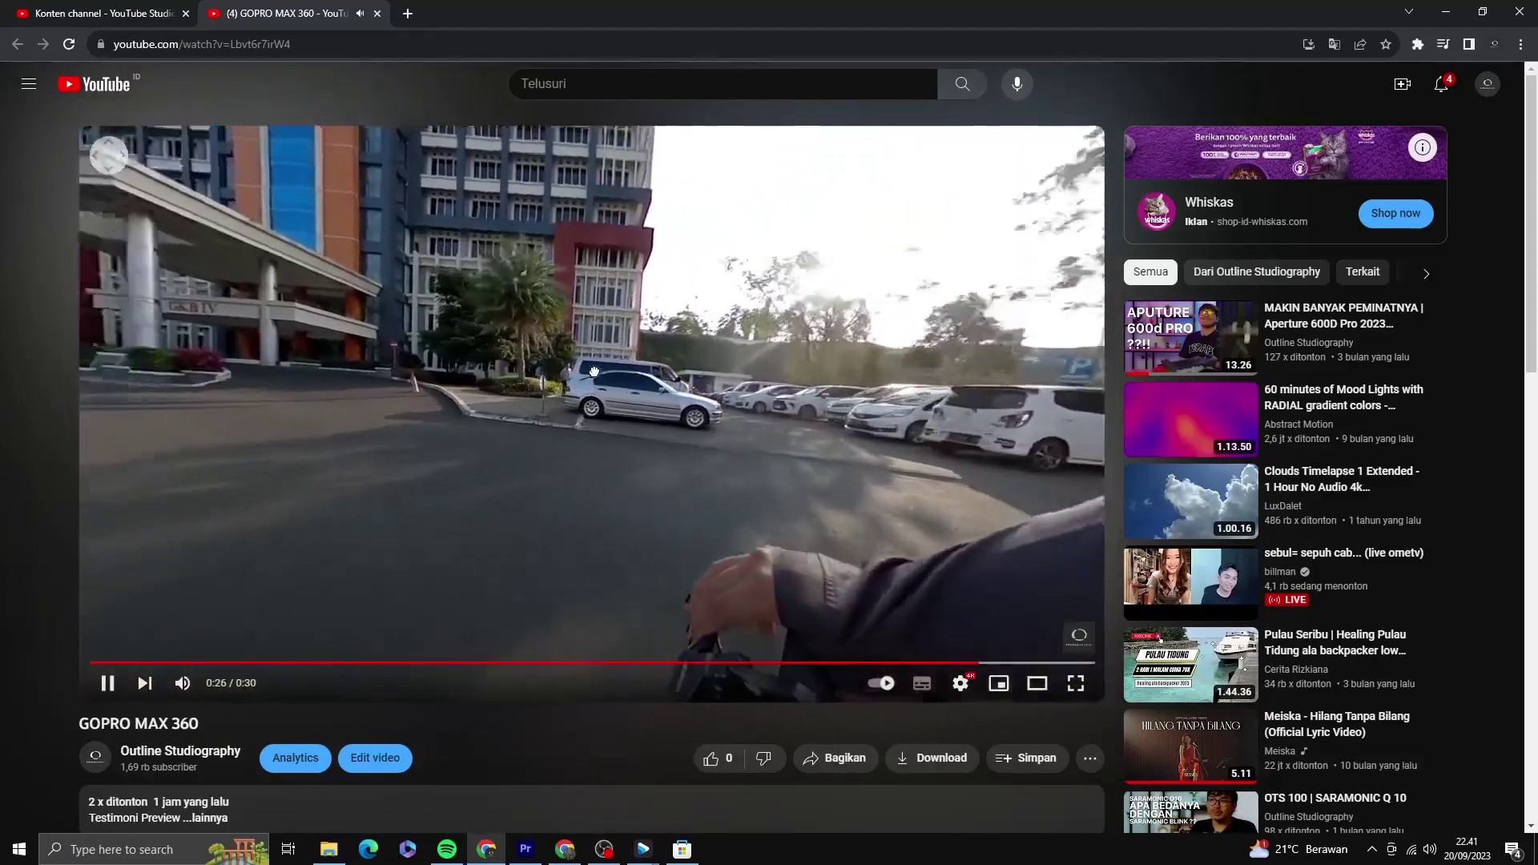
{"action": "left_click_drag", "start_coordinate": [565, 354], "coordinate": [896, 318]}
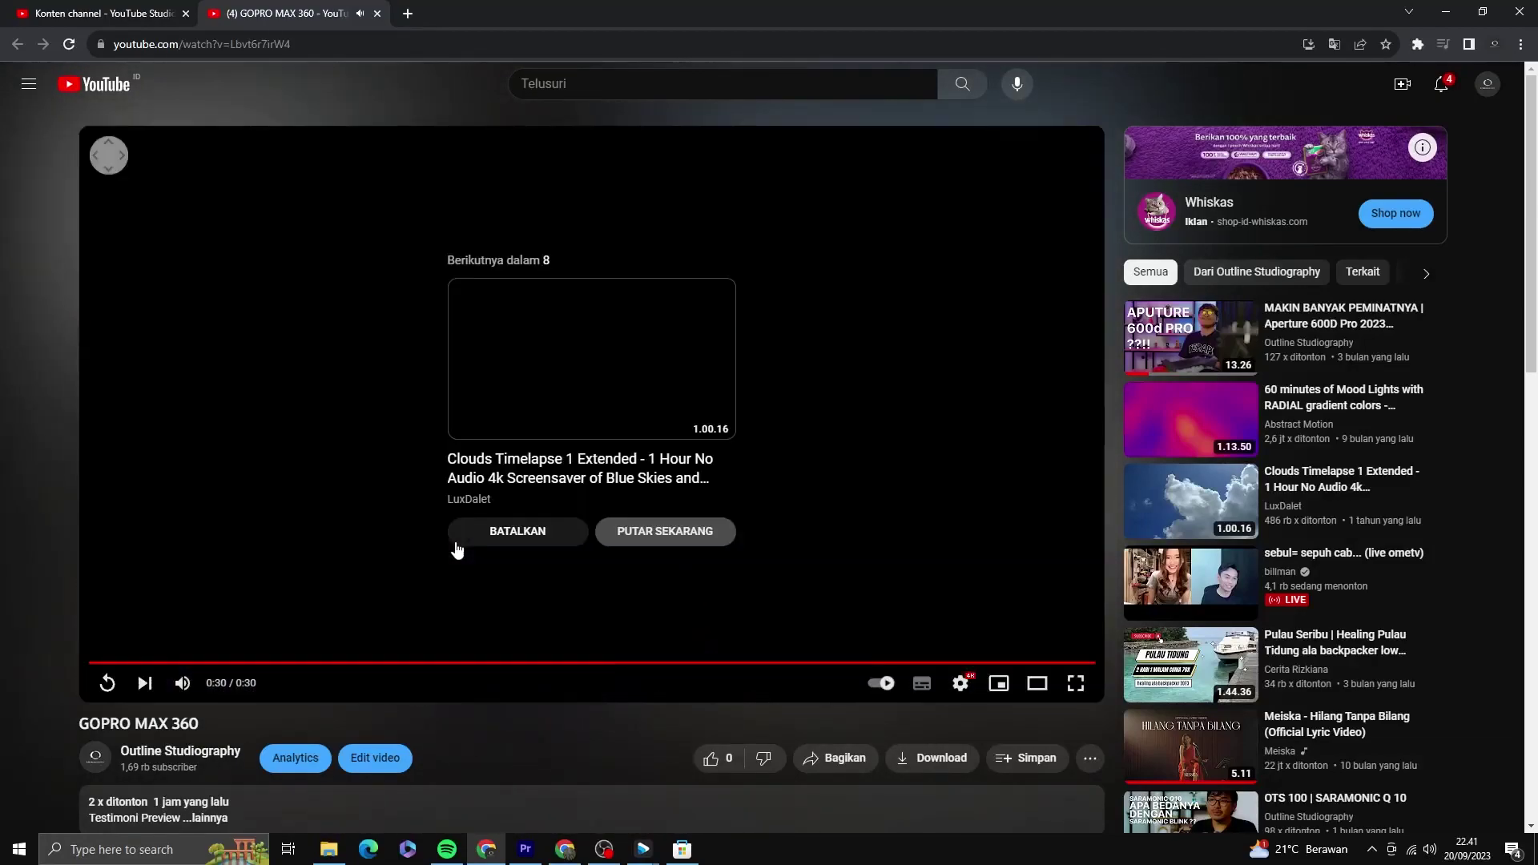
{"action": "left_click", "coordinate": [456, 544]}
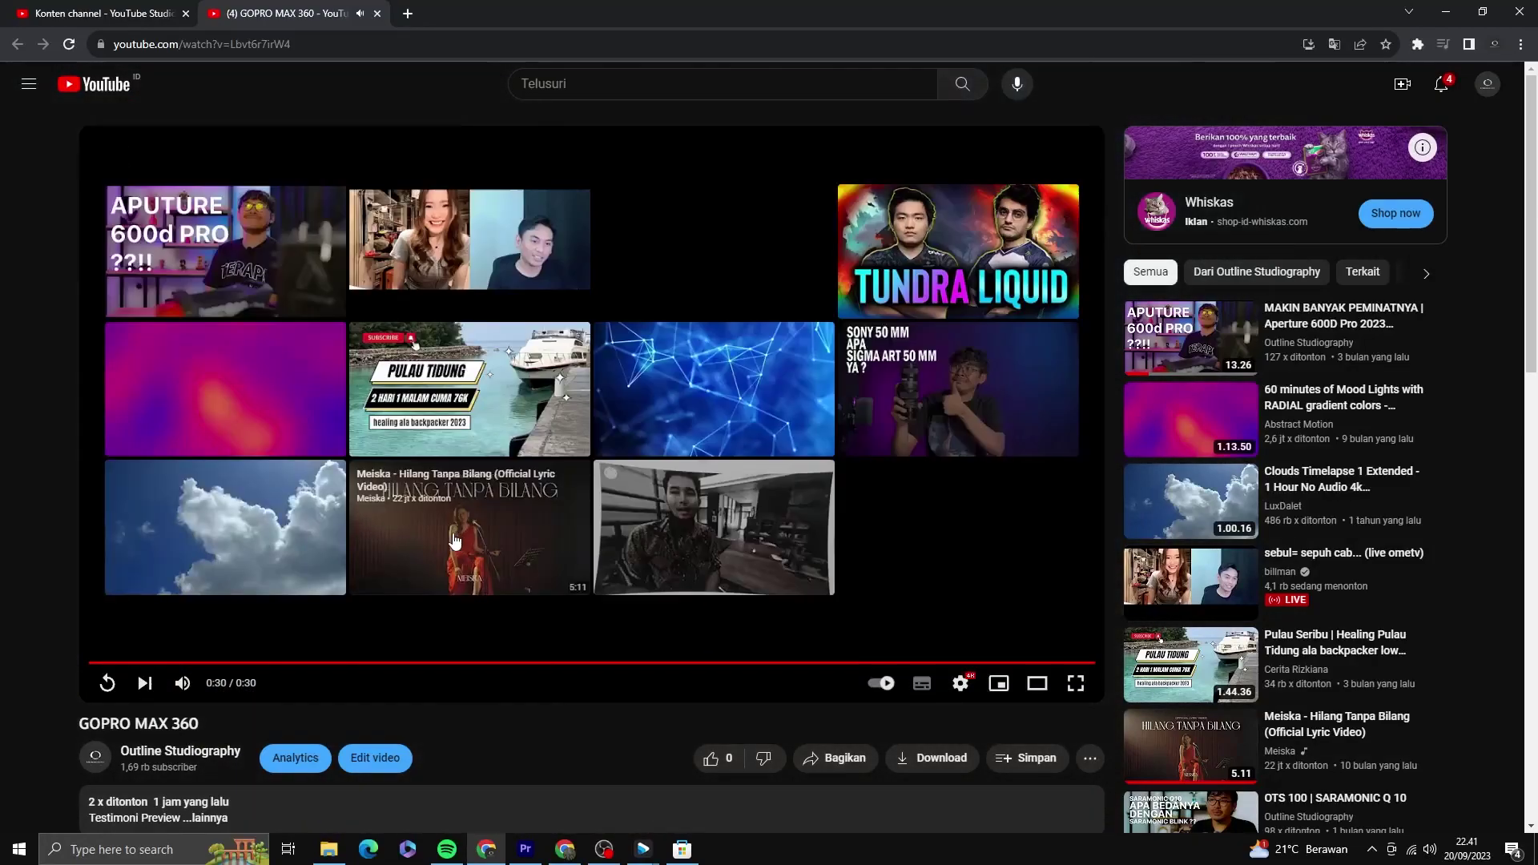